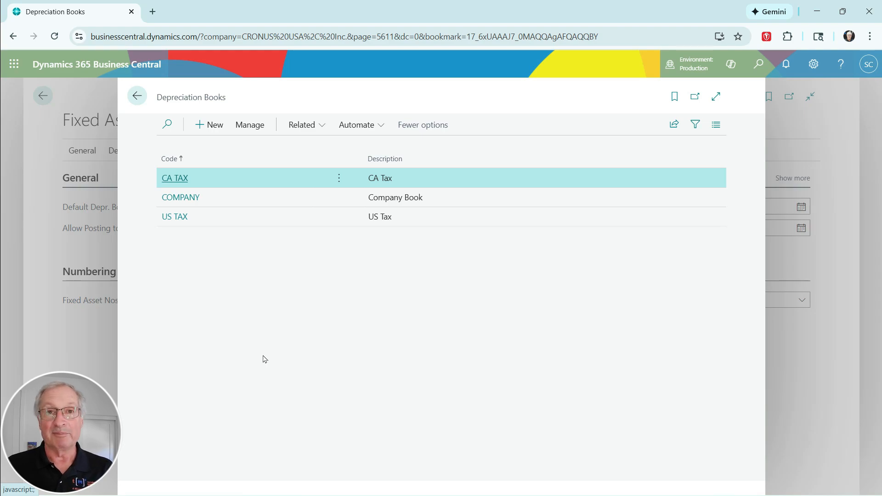
- Open the CA TAX depreciation book card and review its G/L integration and duplication list settings
{"action": "left_click", "coordinate": [236, 202]}
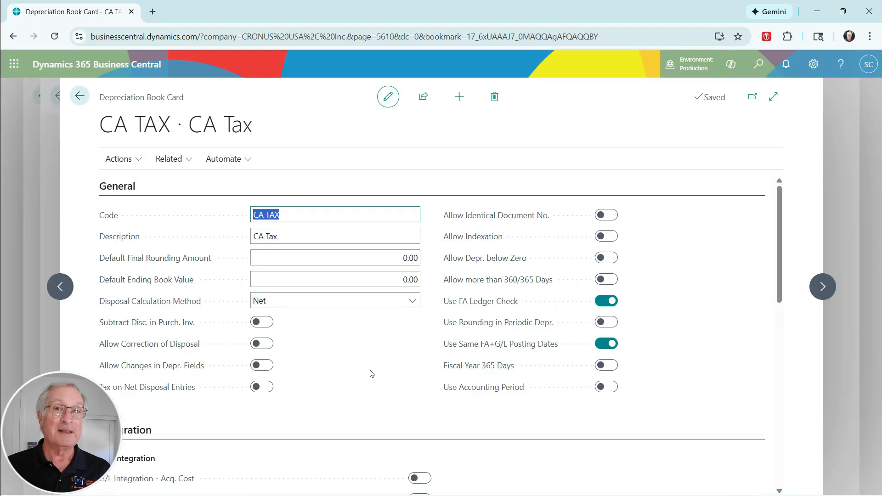
{"action": "scroll", "coordinate": [372, 373], "scroll_direction": "down", "scroll_amount": 5}
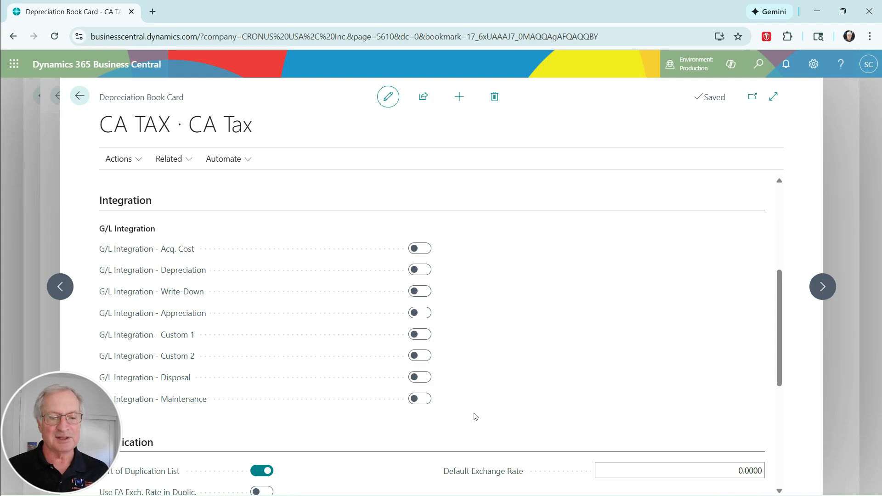
{"action": "scroll", "coordinate": [475, 417], "scroll_direction": "down", "scroll_amount": 2}
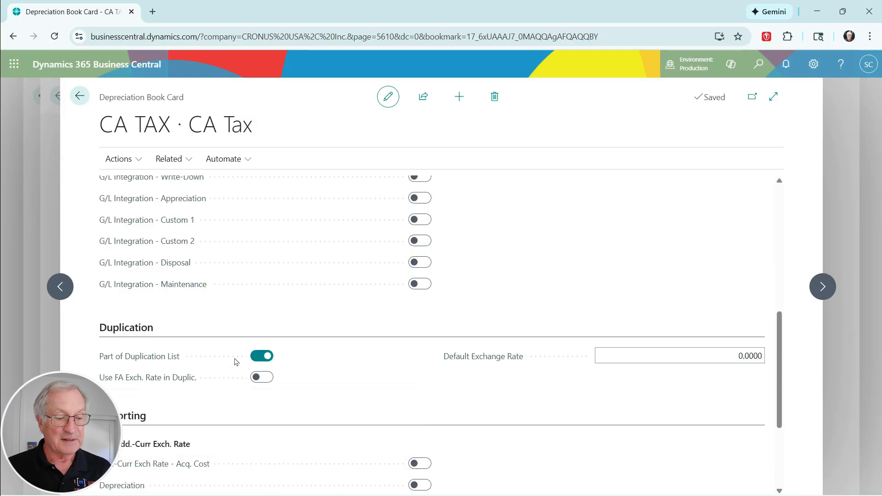
{"action": "mouse_move", "coordinate": [152, 366]}
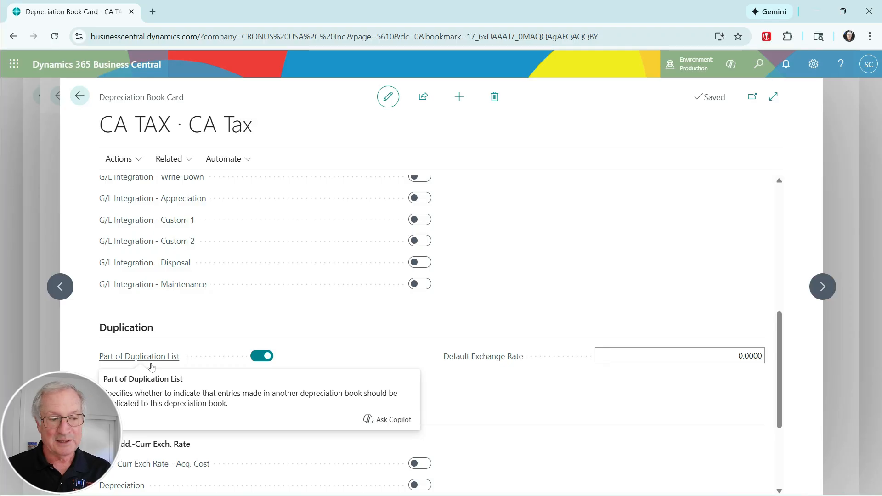
{"action": "scroll", "coordinate": [505, 322], "scroll_direction": "up", "scroll_amount": 3}
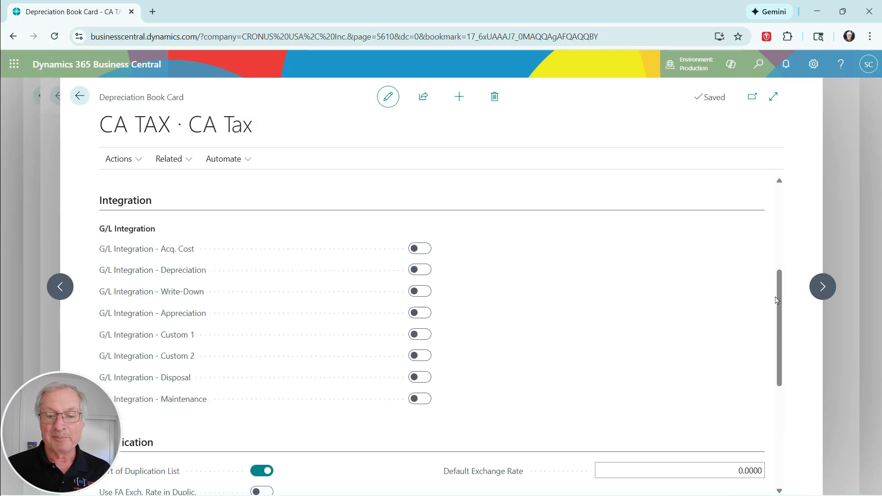
- Review the G/L integration settings of the COMPANY and US TAX depreciation books, and close the card
{"action": "left_click", "coordinate": [827, 293]}
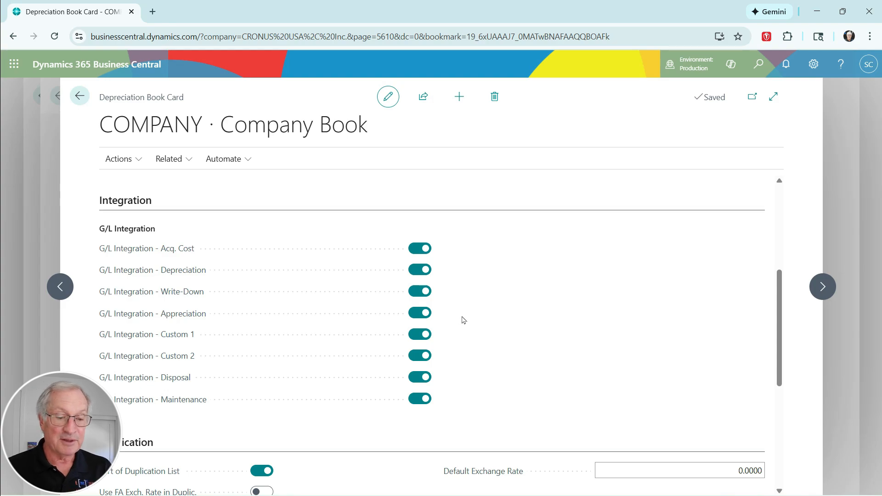
{"action": "left_click", "coordinate": [823, 287]}
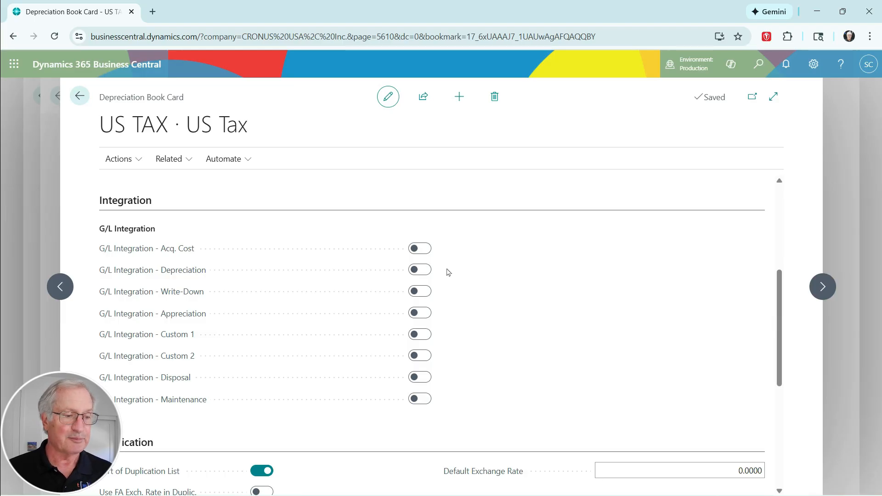
{"action": "key", "text": "Escape"}
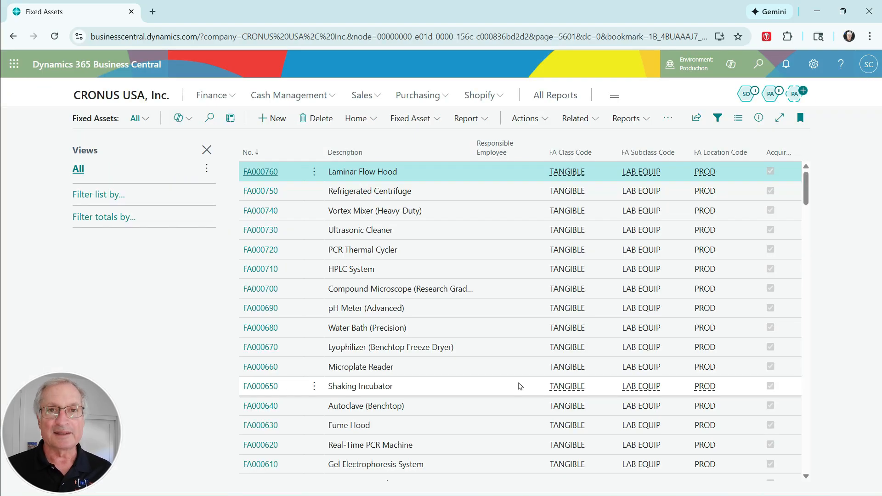
- Open the Laminar Flow Hood fixed asset card, review its depreciation book settings and choose to add more depreciation books
{"action": "left_click", "coordinate": [261, 172]}
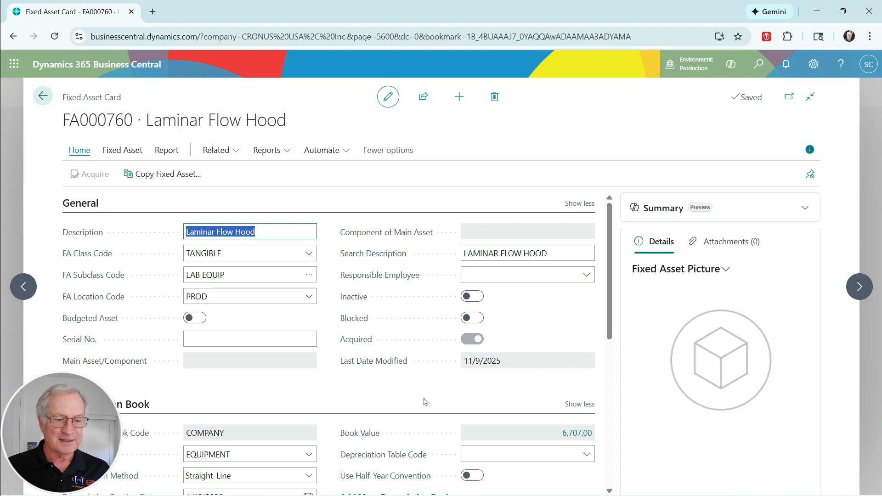
{"action": "scroll", "coordinate": [424, 401], "scroll_direction": "down", "scroll_amount": 4}
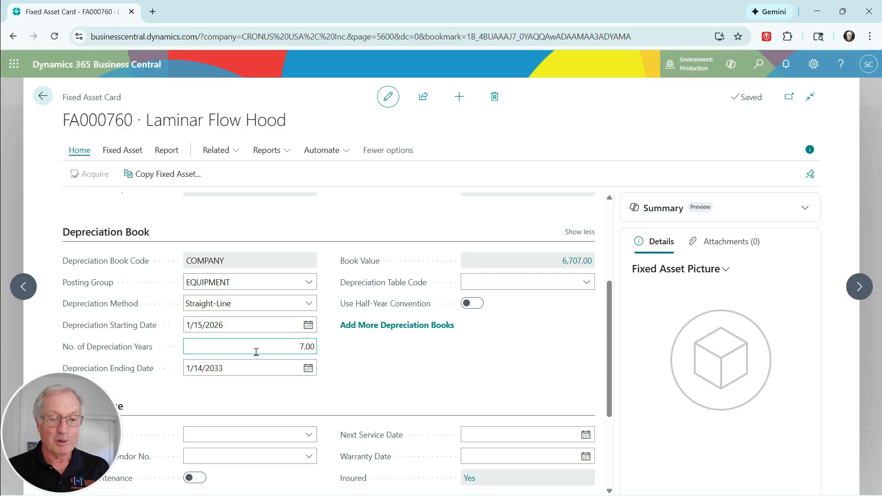
{"action": "left_click", "coordinate": [414, 326]}
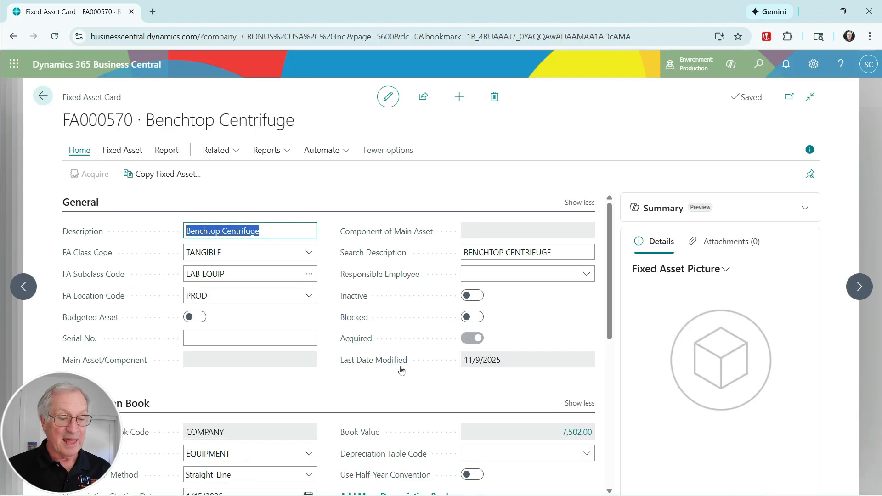
- Add a CA TAX depreciation book to the Benchtop Centrifuge with the EQUIPMENT posting group
{"action": "scroll", "coordinate": [404, 373], "scroll_direction": "down", "scroll_amount": 3}
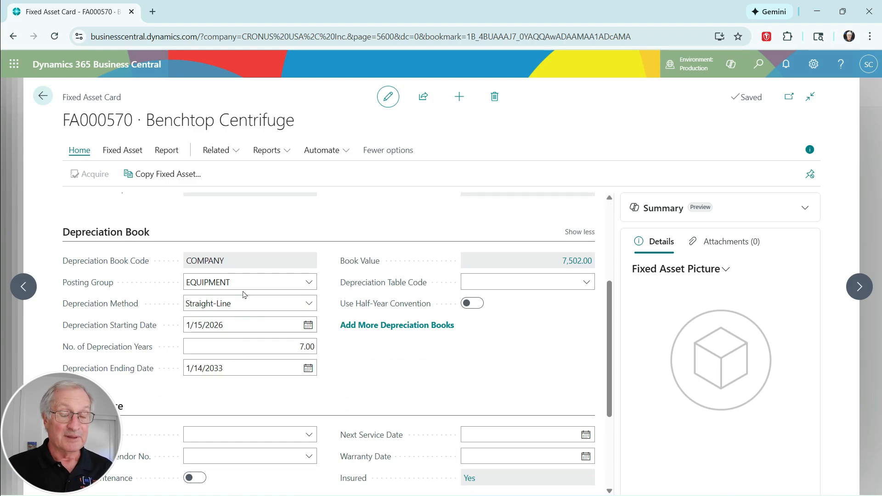
{"action": "left_click", "coordinate": [404, 326]}
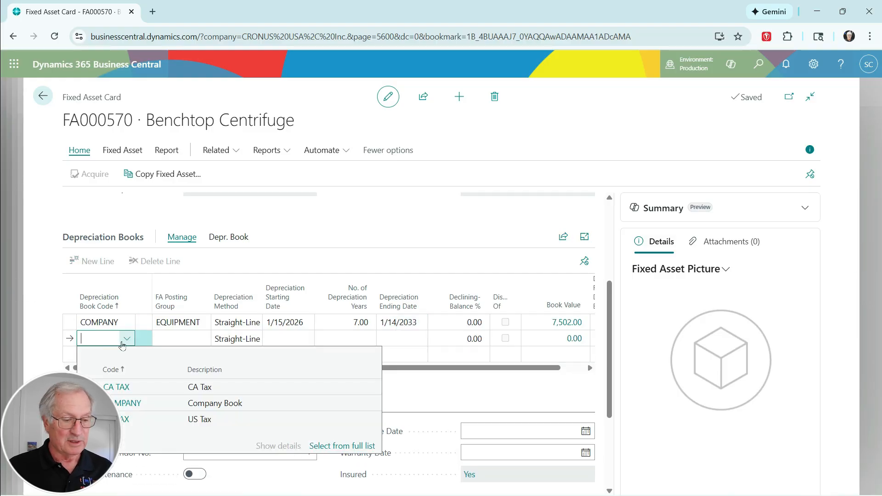
{"action": "left_click", "coordinate": [117, 387]}
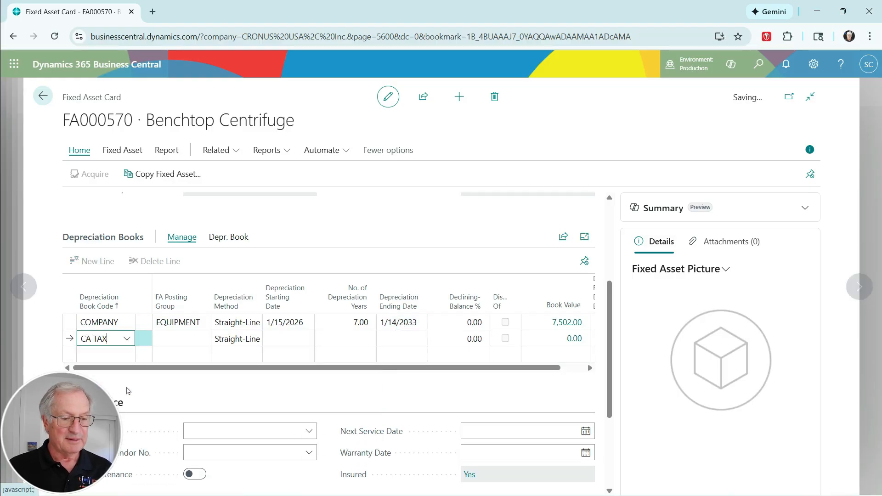
{"action": "left_click", "coordinate": [202, 340]}
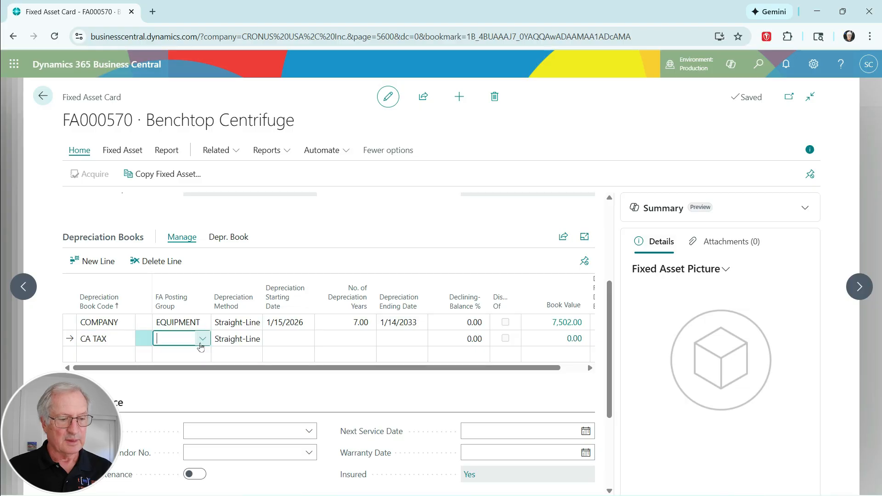
{"action": "left_click", "coordinate": [203, 340]}
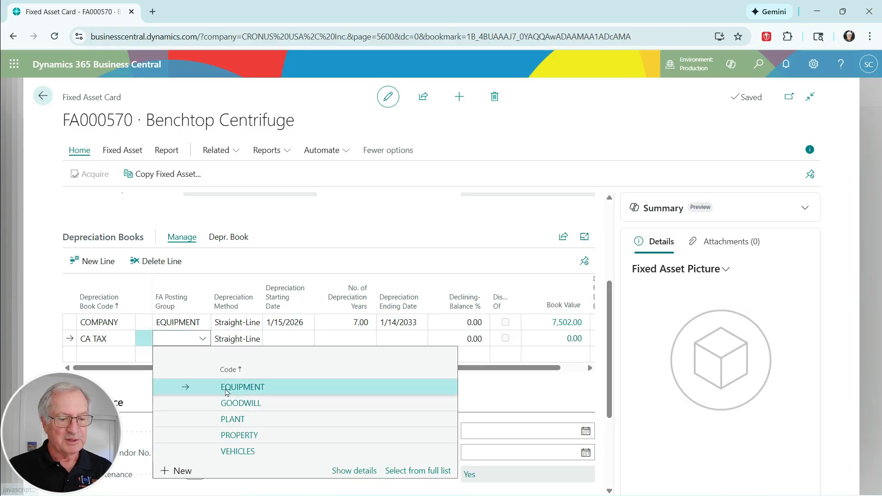
{"action": "left_click", "coordinate": [227, 392]}
- Set the CA TAX line's depreciation starting date to 1/15/2026 and its number of depreciation years to 7
{"action": "left_click", "coordinate": [289, 340]}
{"action": "left_click", "coordinate": [304, 340]}
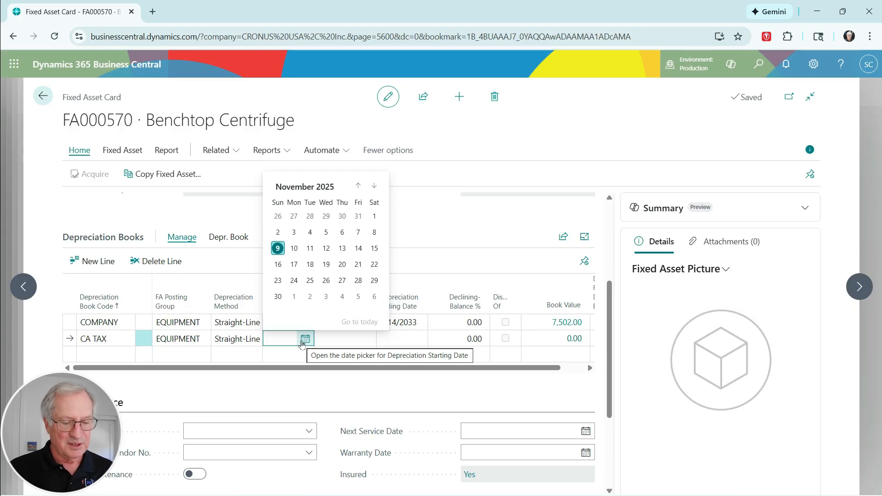
{"action": "type", "text": "011526"}
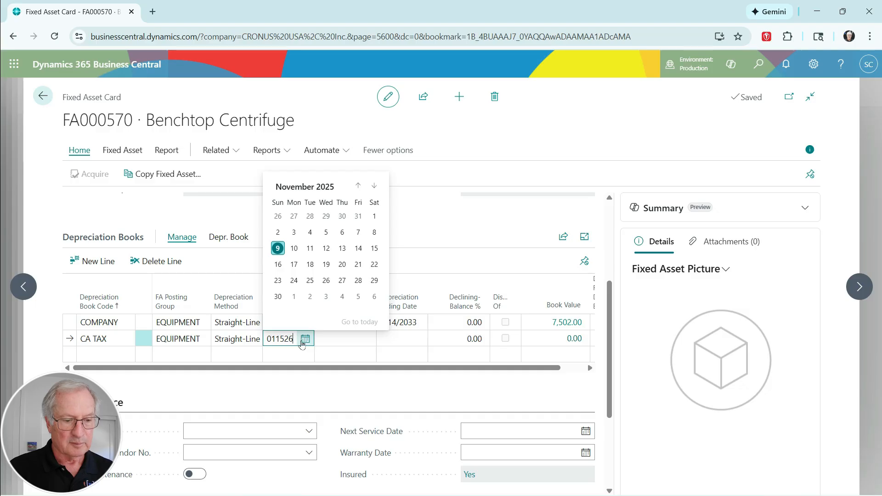
{"action": "key", "text": "Tab"}
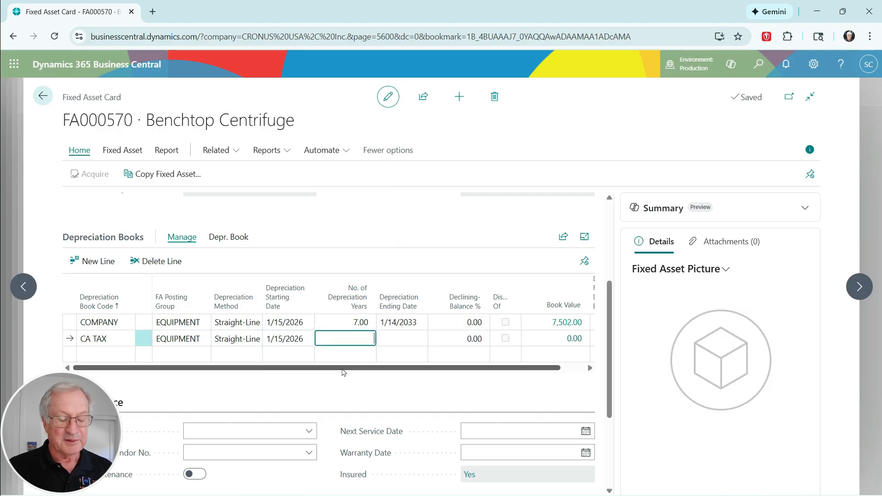
{"action": "type", "text": "7"}
{"action": "key", "text": "Tab"}
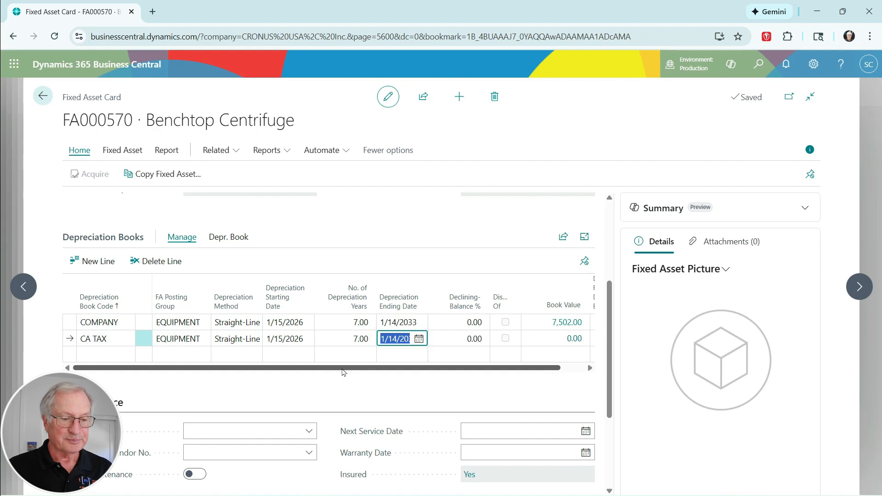
- Add a US TAX depreciation book to the Benchtop Centrifuge with the EQUIPMENT posting group
{"action": "left_click", "coordinate": [126, 357]}
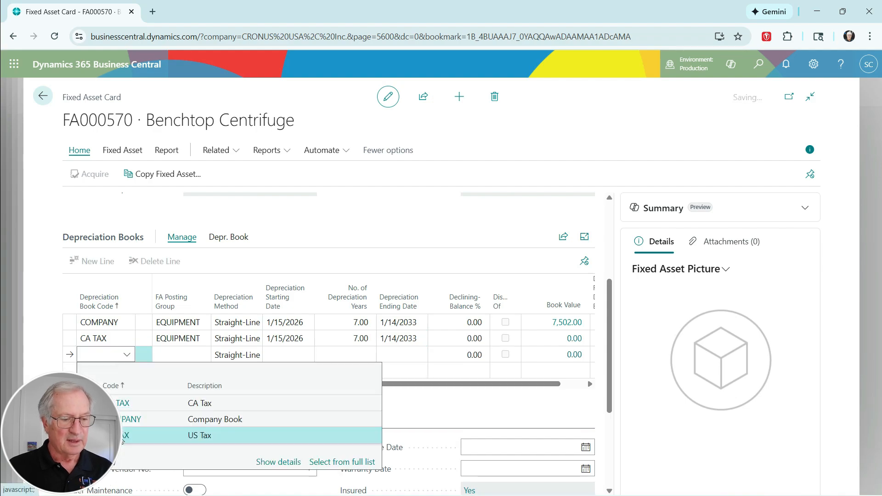
{"action": "left_click", "coordinate": [126, 435]}
{"action": "key", "text": "Tab"}
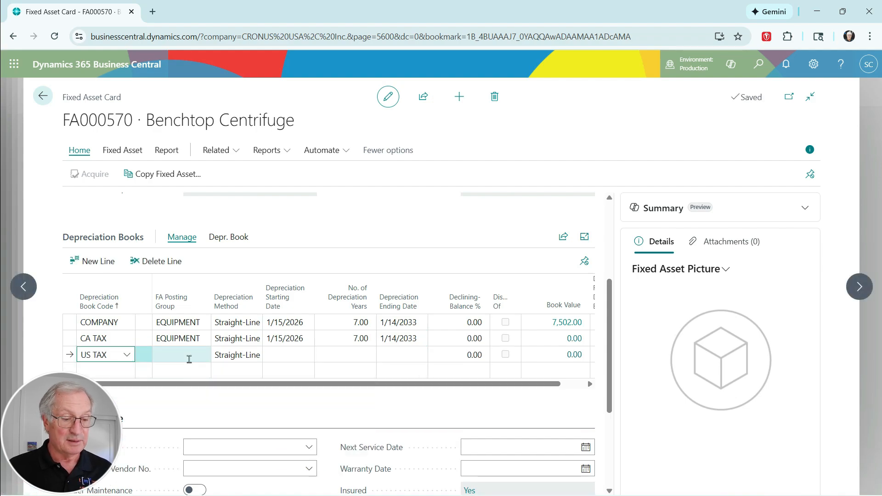
{"action": "left_click", "coordinate": [202, 355]}
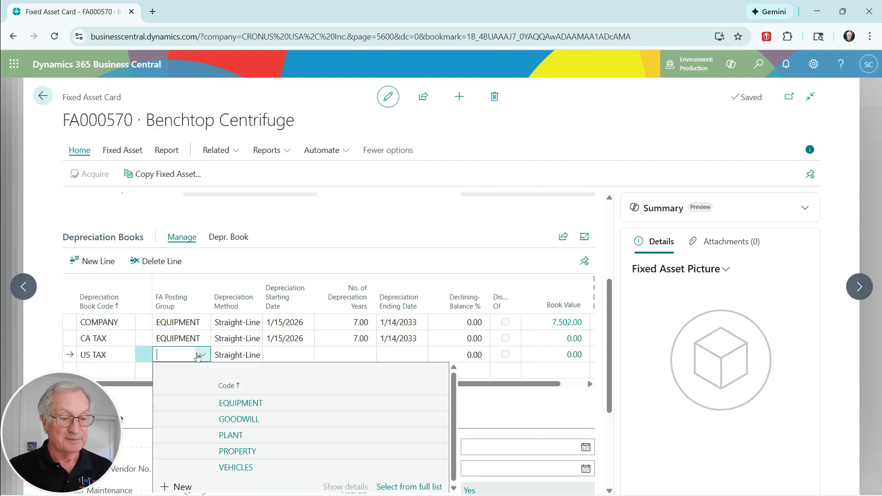
{"action": "left_click", "coordinate": [227, 405]}
- Set the US TAX line's depreciation starting date to 1/15/2026 and its number of depreciation years to 7
{"action": "left_click", "coordinate": [304, 356]}
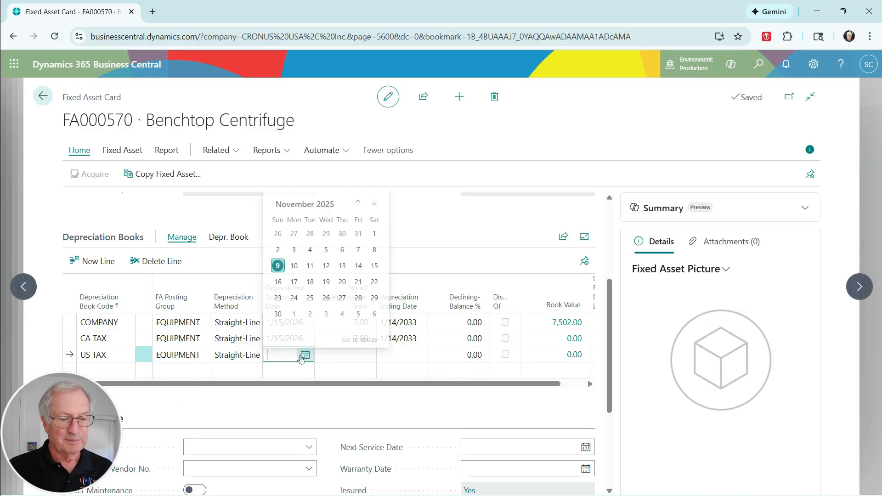
{"action": "type", "text": "011526"}
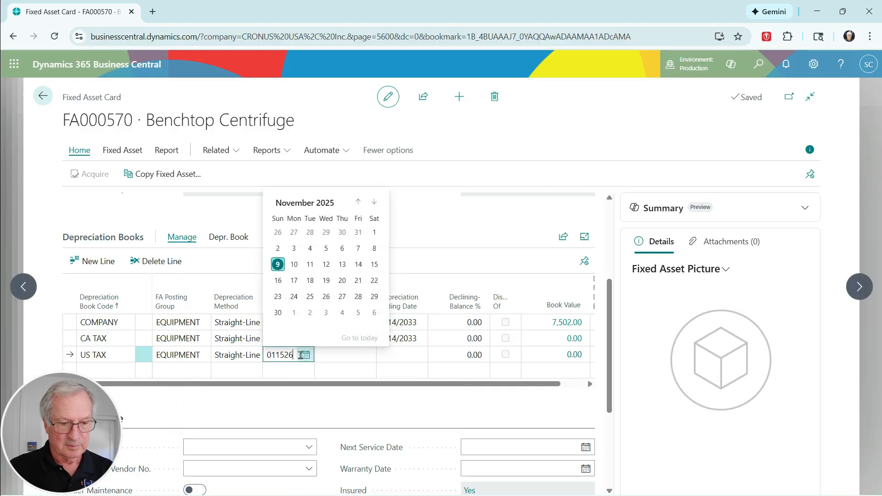
{"action": "key", "text": "Tab"}
{"action": "type", "text": "7"}
{"action": "key", "text": "Tab"}
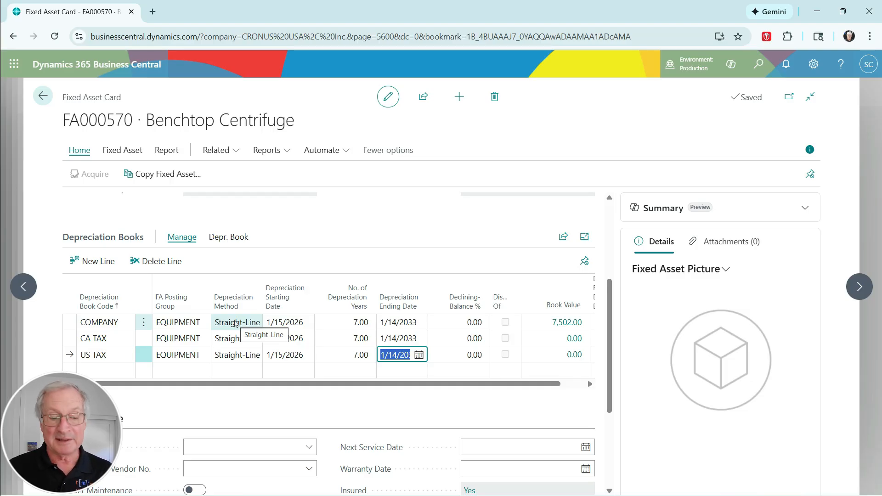
- Change the depreciation method of both the CA TAX and US TAX lines to DB1/SL
{"action": "left_click", "coordinate": [240, 343]}
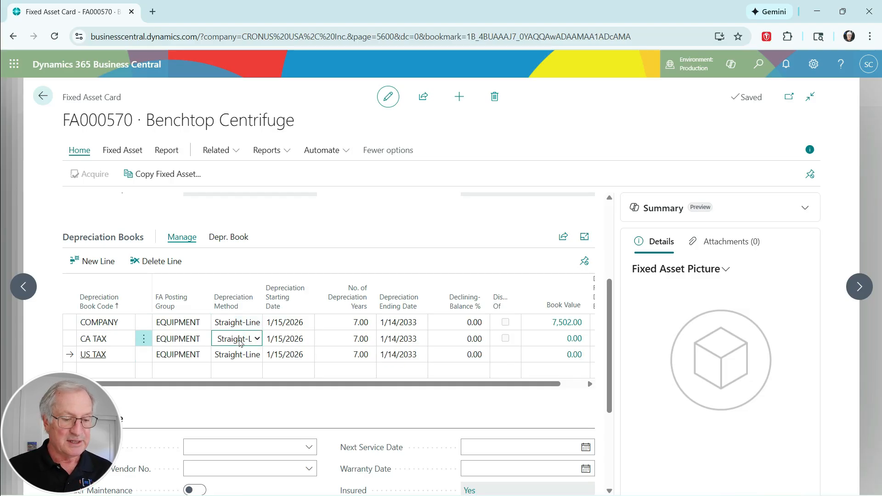
{"action": "left_click", "coordinate": [241, 343]}
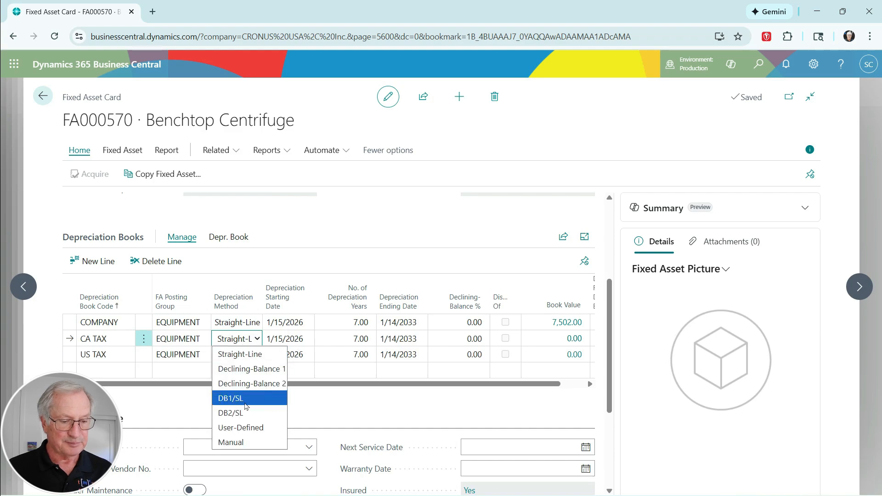
{"action": "left_click", "coordinate": [246, 406]}
{"action": "left_click", "coordinate": [255, 356]}
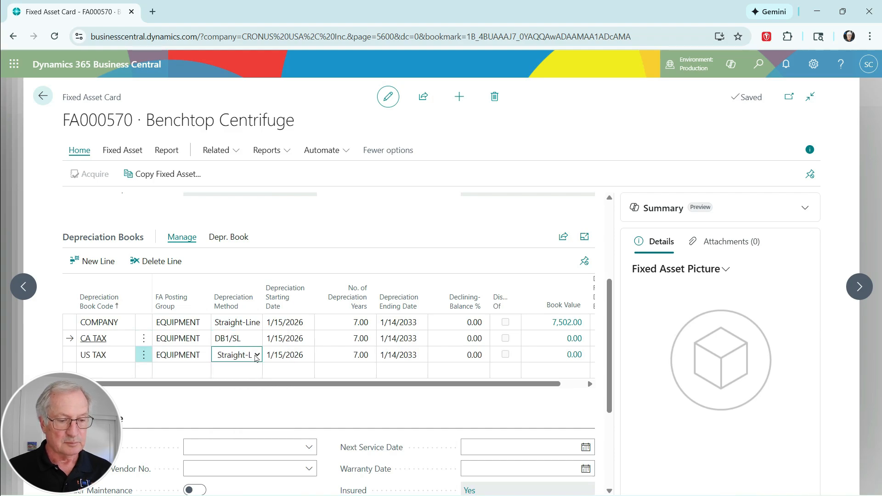
{"action": "left_click", "coordinate": [256, 356]}
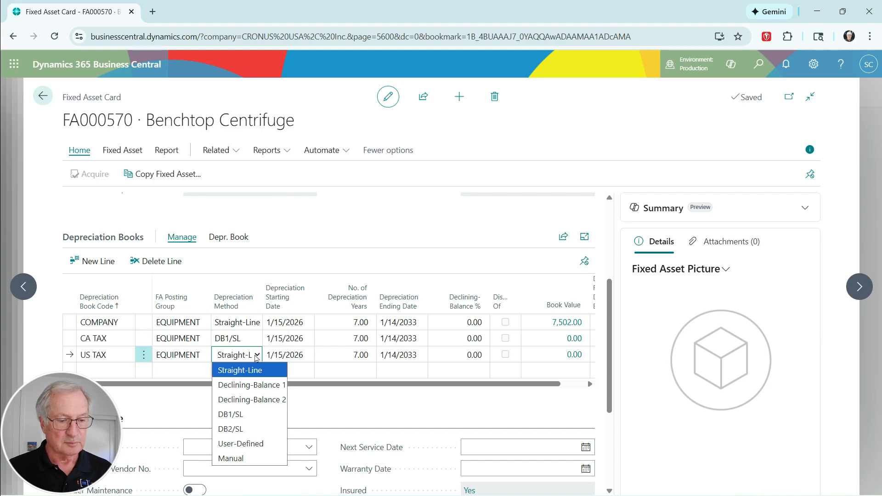
{"action": "left_click", "coordinate": [249, 419]}
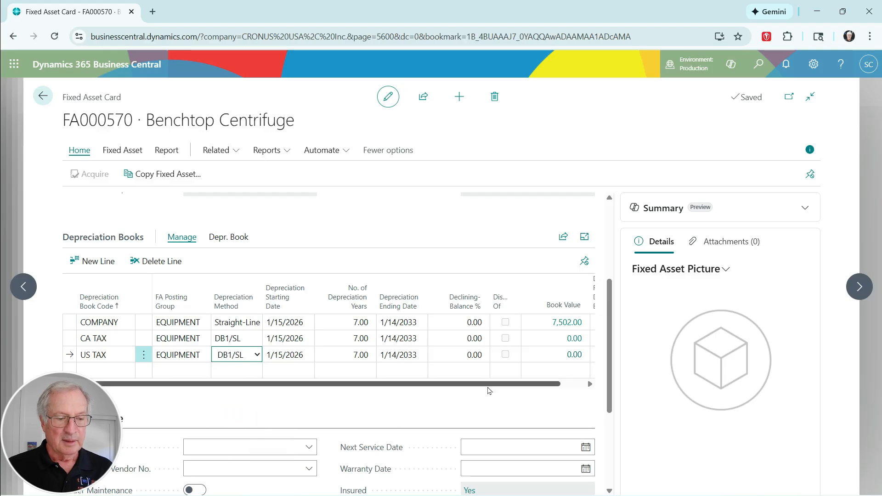
- Set the declining-balance percentage to 28.6 on both the CA TAX and US TAX lines
{"action": "left_click", "coordinate": [448, 338]}
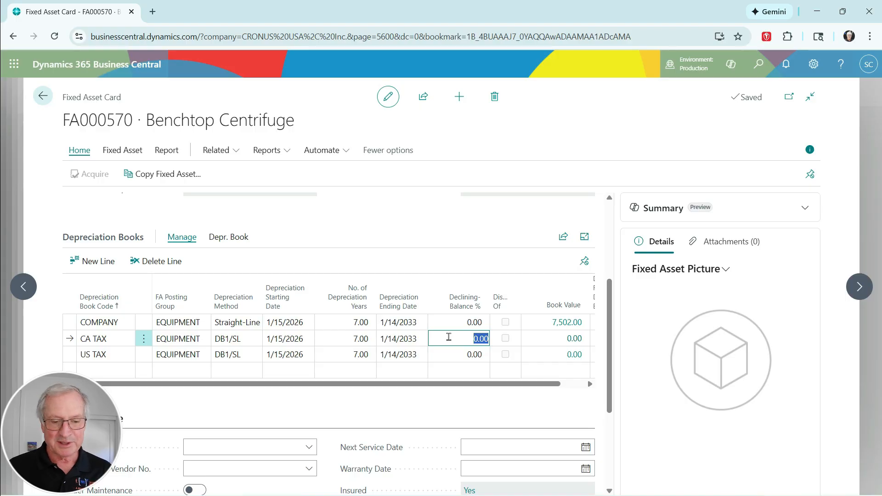
{"action": "type", "text": "28.6"}
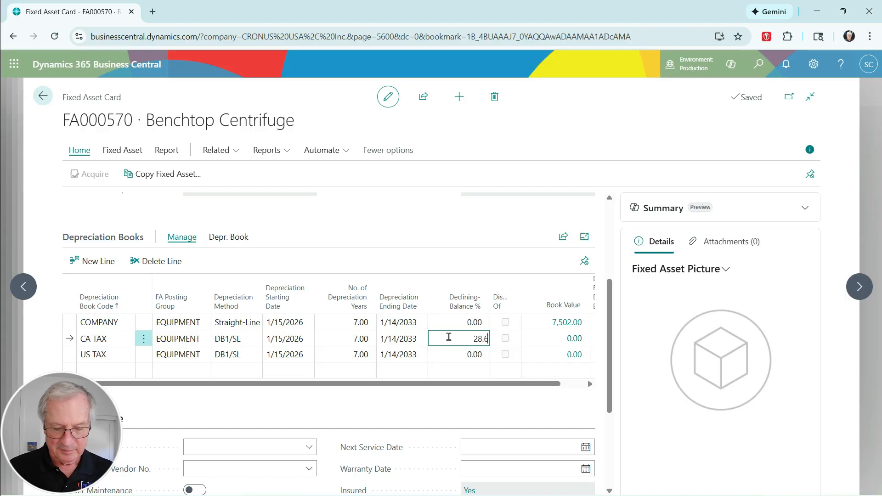
{"action": "key", "text": "Return"}
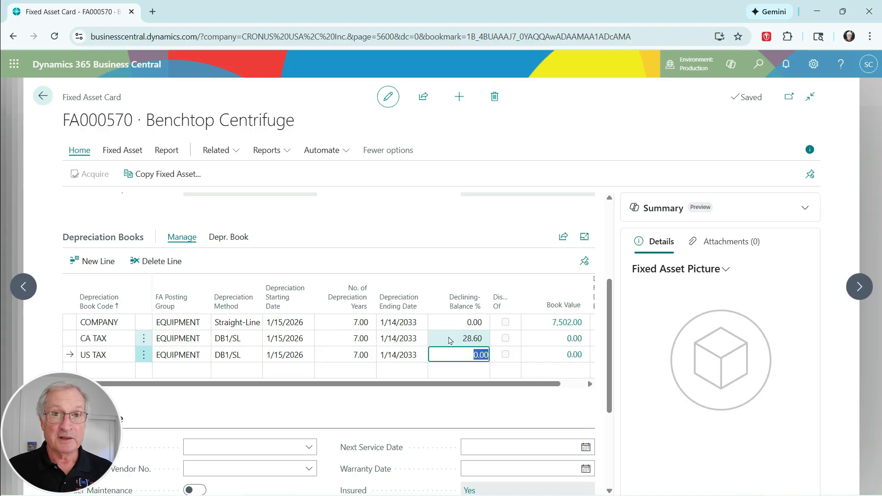
{"action": "type", "text": "28.6"}
{"action": "key", "text": "Tab"}
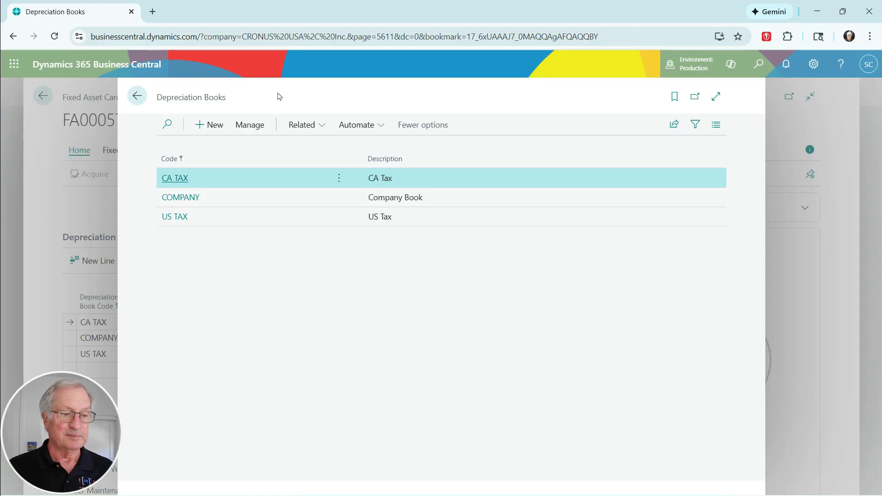
- Create CA TAX depreciation books for all fixed assets in subclass LAB EQUIP, copying the setup from FA000570
{"action": "left_click", "coordinate": [175, 179]}
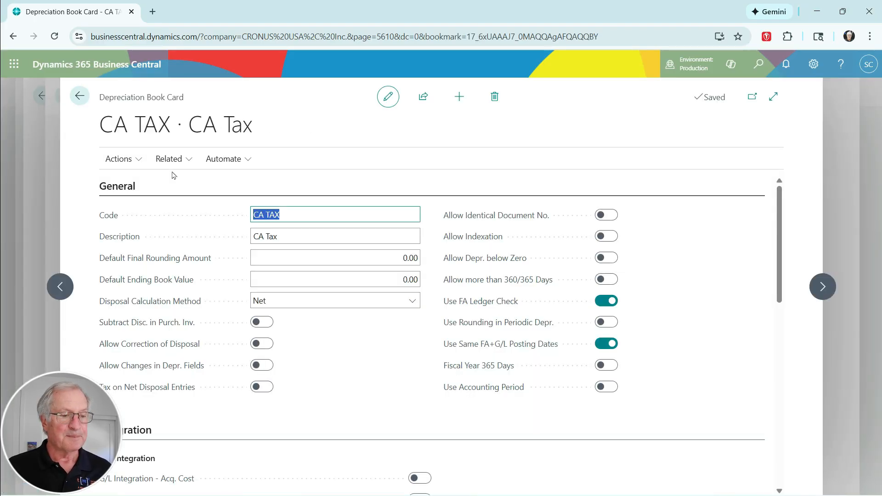
{"action": "left_click", "coordinate": [137, 160]}
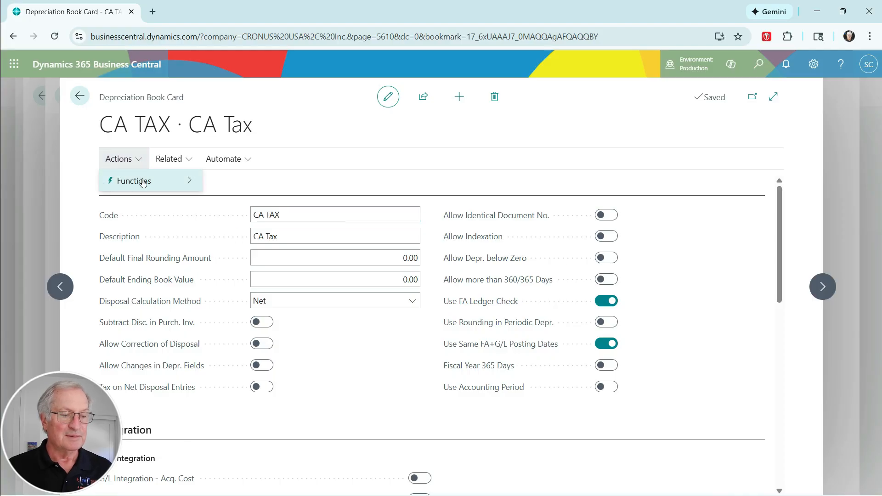
{"action": "mouse_move", "coordinate": [145, 182]}
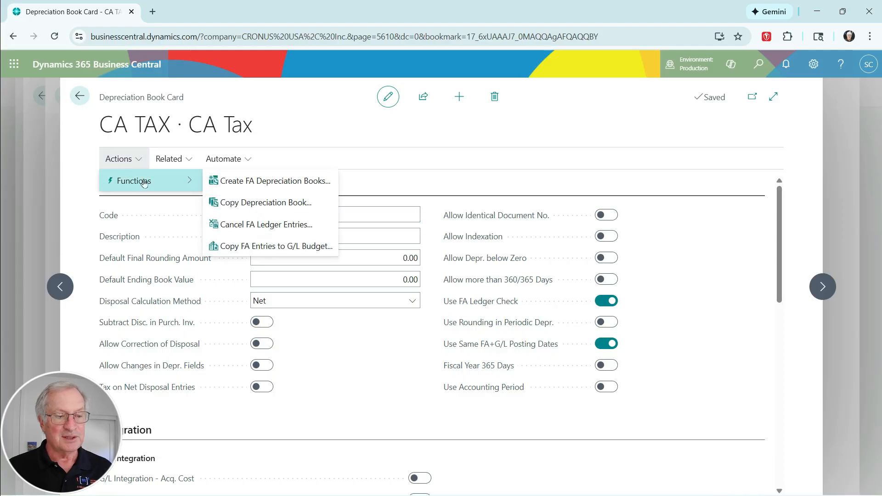
{"action": "left_click", "coordinate": [285, 182]}
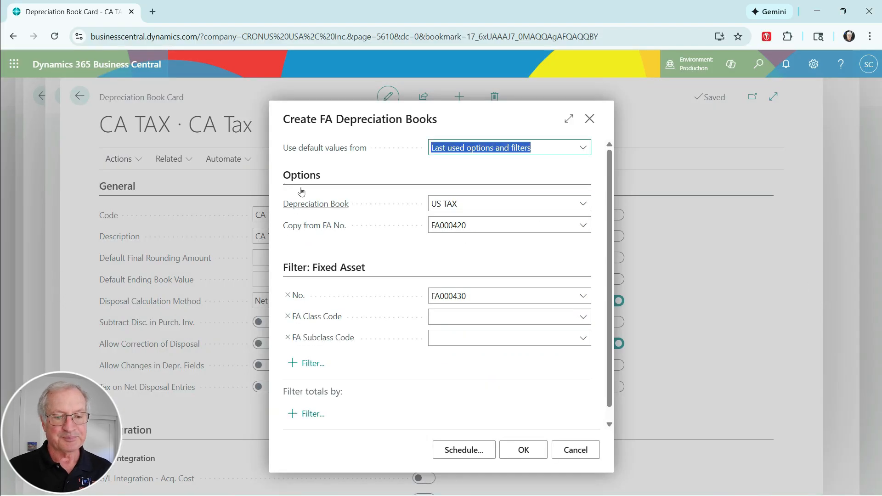
{"action": "left_click", "coordinate": [583, 226]}
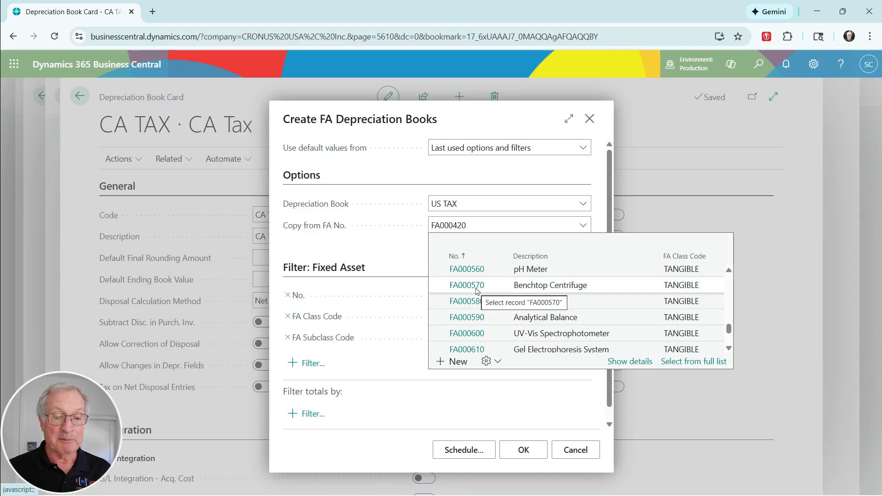
{"action": "left_click", "coordinate": [476, 289]}
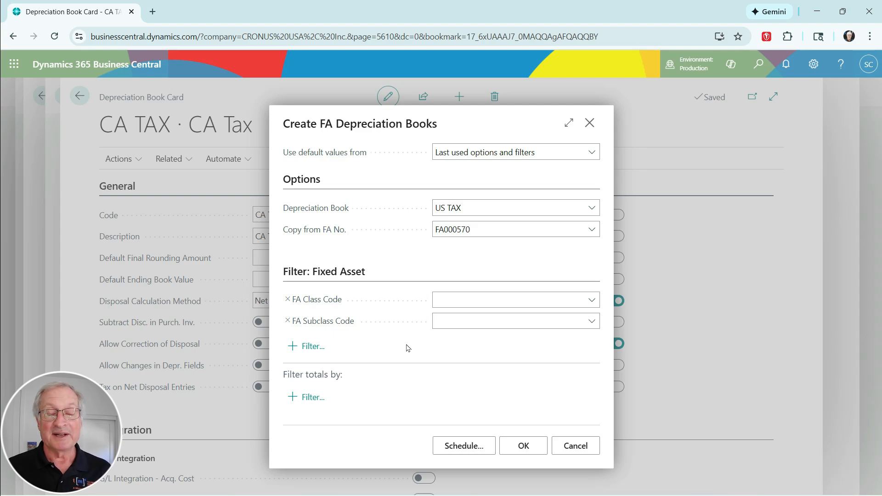
{"action": "left_click", "coordinate": [592, 321]}
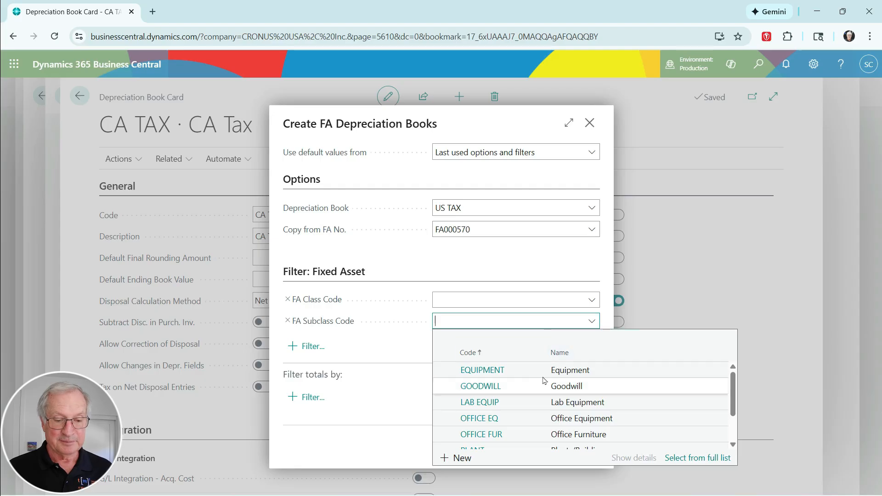
{"action": "left_click", "coordinate": [487, 403]}
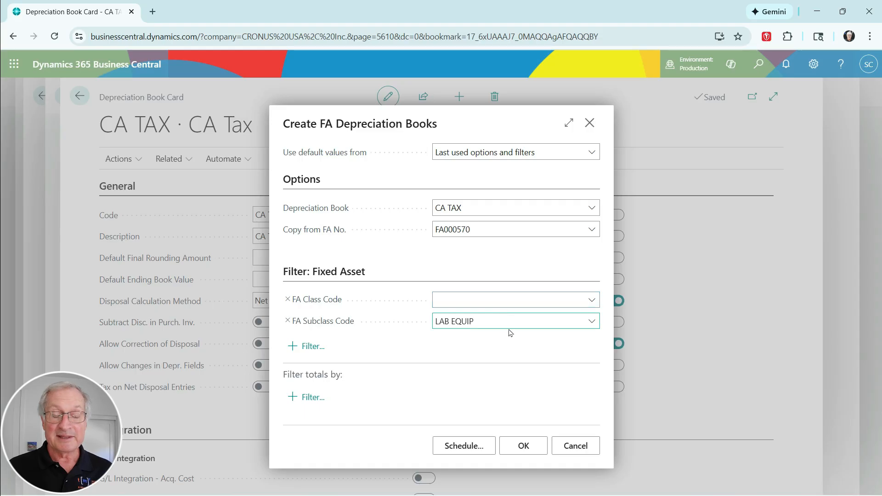
{"action": "left_click", "coordinate": [518, 449]}
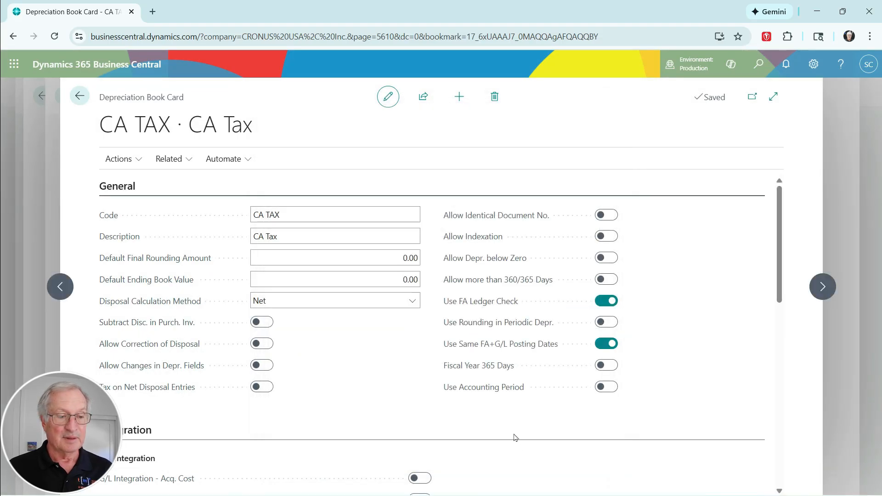
- Create US TAX depreciation books for the LAB EQUIP fixed assets, copying the setup from FA000570
{"action": "left_click", "coordinate": [127, 162]}
{"action": "mouse_move", "coordinate": [172, 181]}
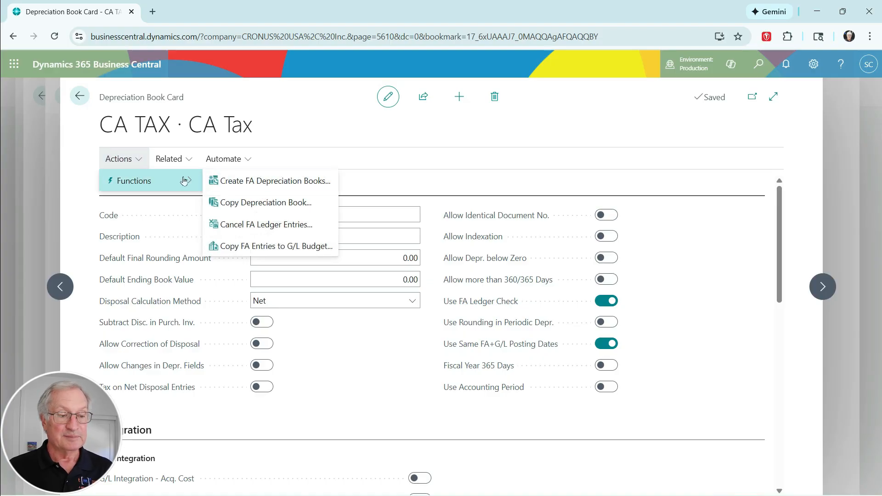
{"action": "left_click", "coordinate": [275, 181]}
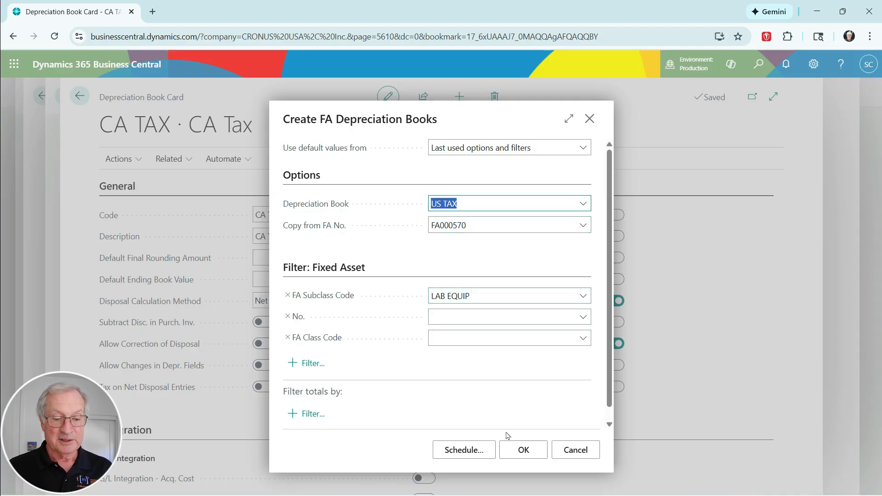
{"action": "left_click", "coordinate": [521, 449]}
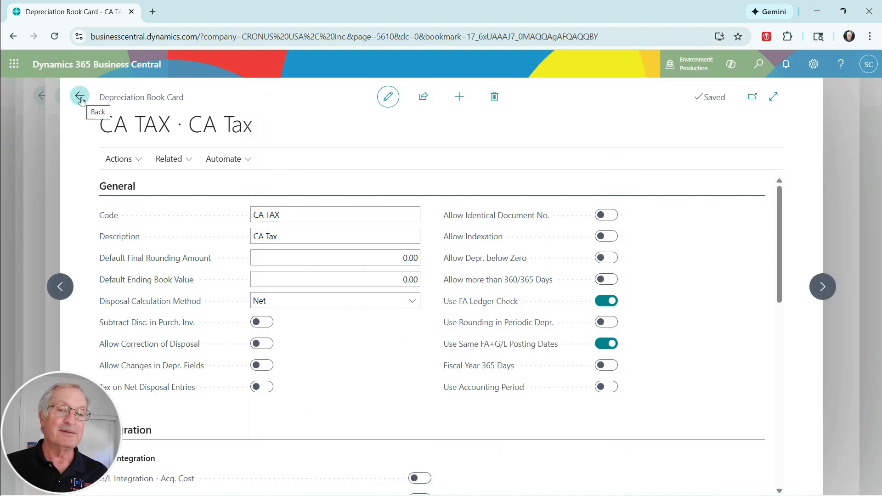
- Return to the Benchtop Centrifuge card and go to the next fixed asset to check its depreciation books
{"action": "left_click", "coordinate": [79, 97]}
{"action": "left_click", "coordinate": [137, 95]}
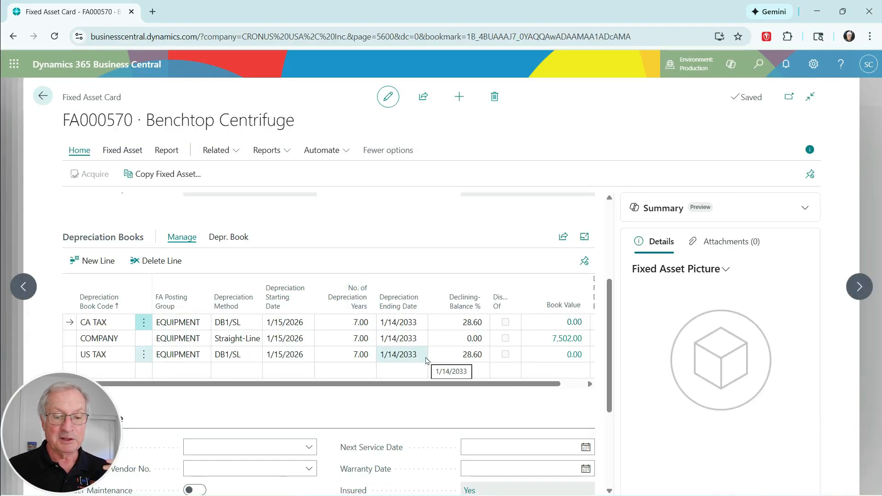
{"action": "left_click", "coordinate": [862, 283]}
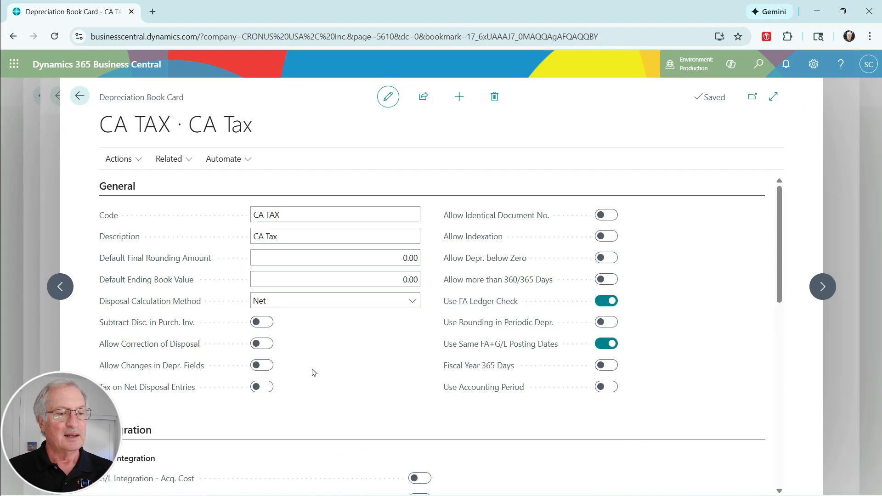
- Copy acquisition costs from the COMPANY book to CA TAX for LAB EQUIP assets, with starting date 1/1/2026 and document number CA TAX 011526
{"action": "left_click", "coordinate": [140, 160]}
{"action": "left_click", "coordinate": [137, 180]}
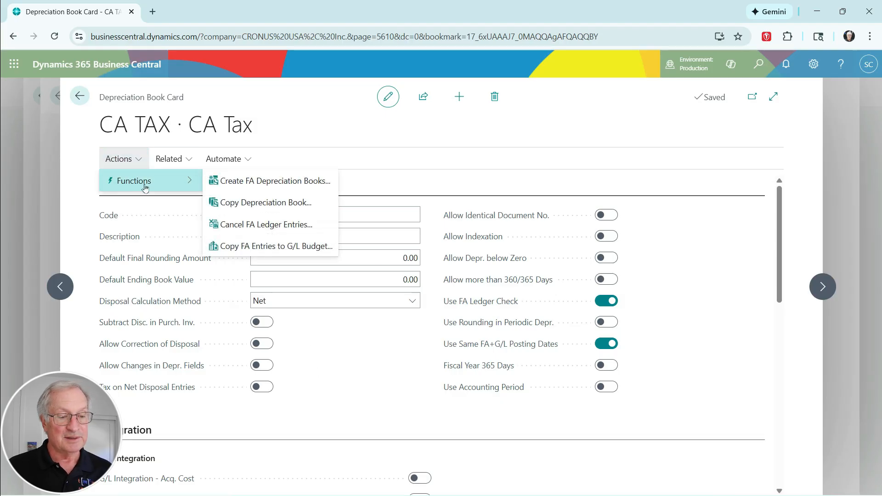
{"action": "left_click", "coordinate": [310, 204]}
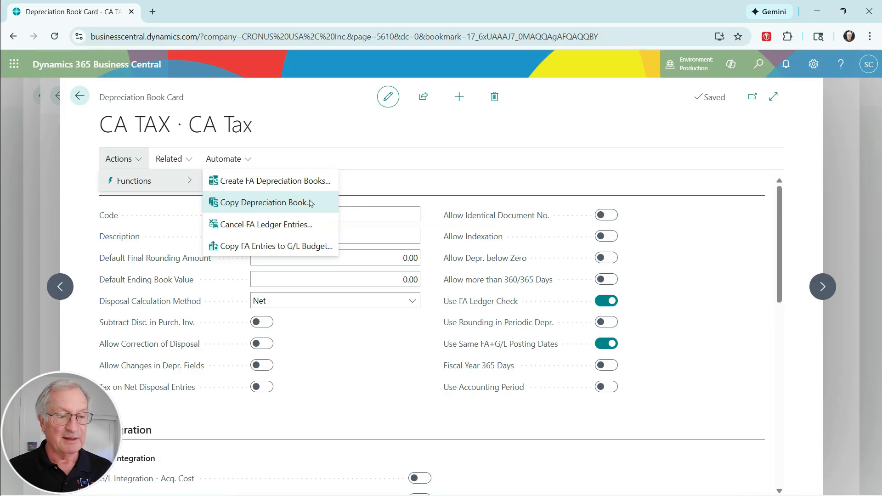
{"action": "left_click", "coordinate": [496, 250]}
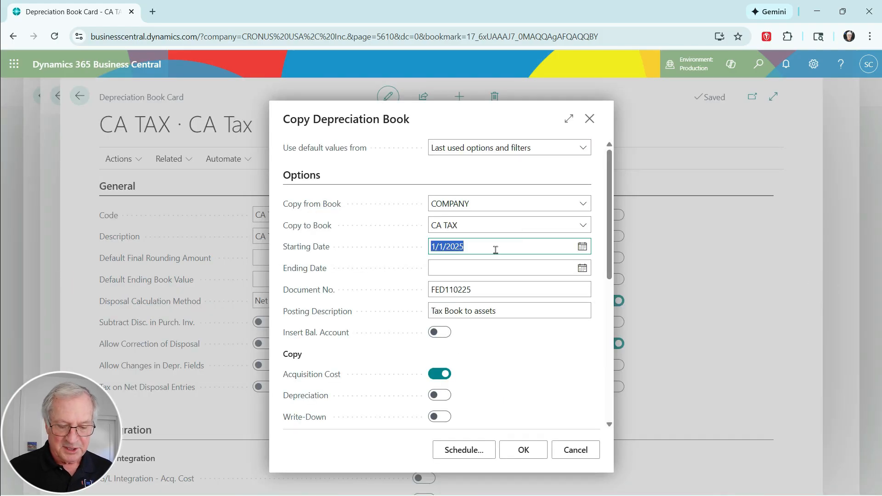
{"action": "type", "text": "010"}
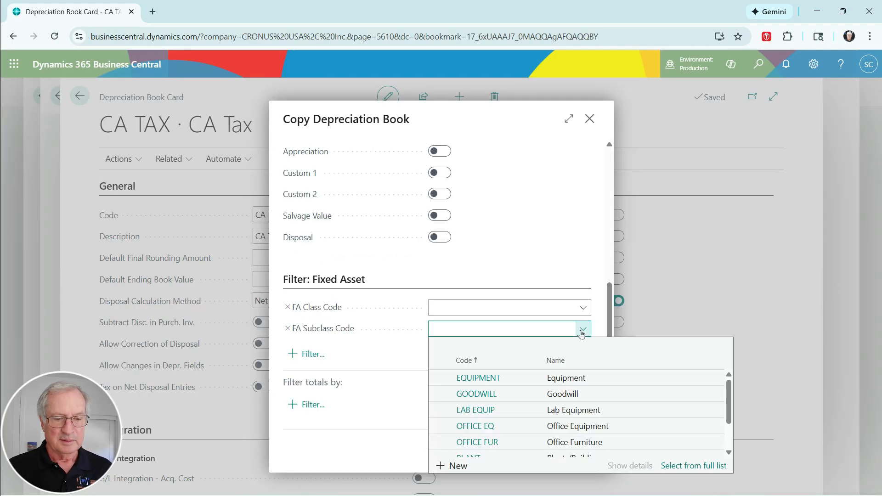
{"action": "left_click", "coordinate": [486, 412]}
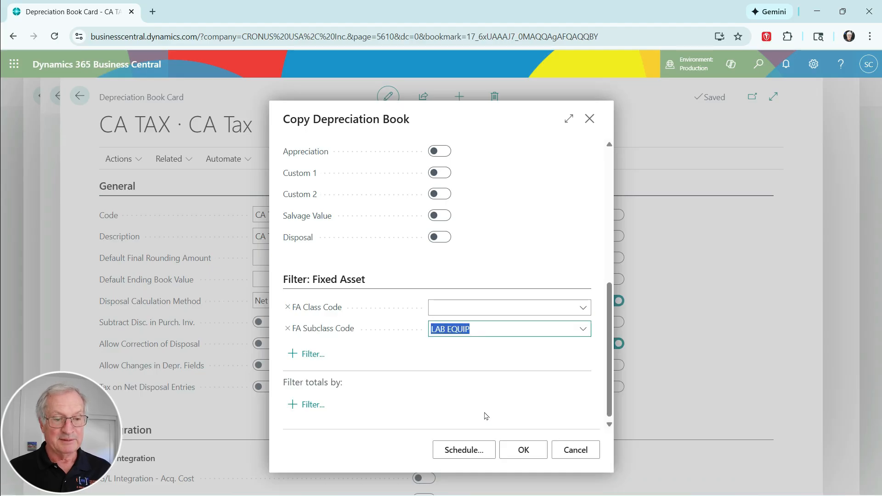
{"action": "scroll", "coordinate": [486, 417], "scroll_direction": "up", "scroll_amount": 3}
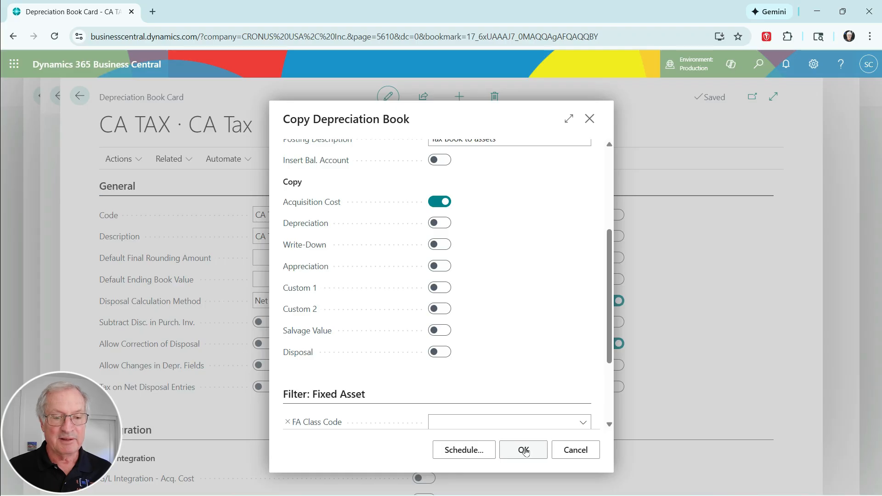
{"action": "scroll", "coordinate": [510, 357], "scroll_direction": "up", "scroll_amount": 4}
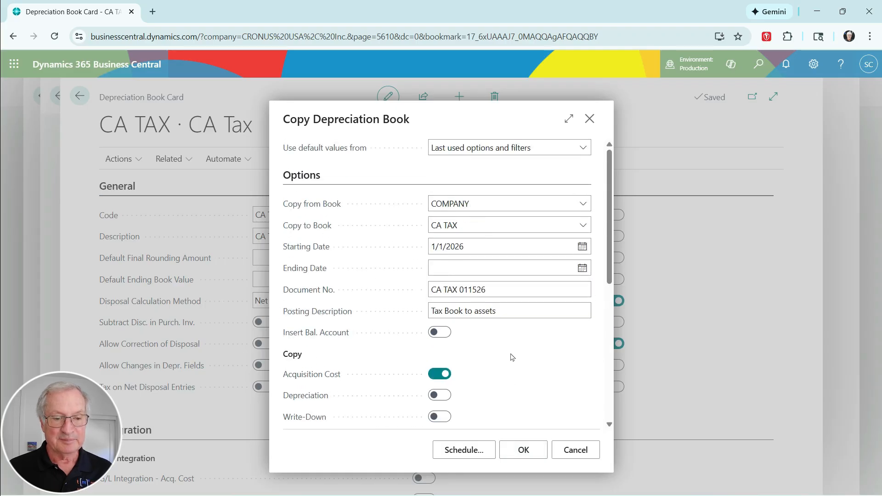
{"action": "left_click", "coordinate": [524, 452]}
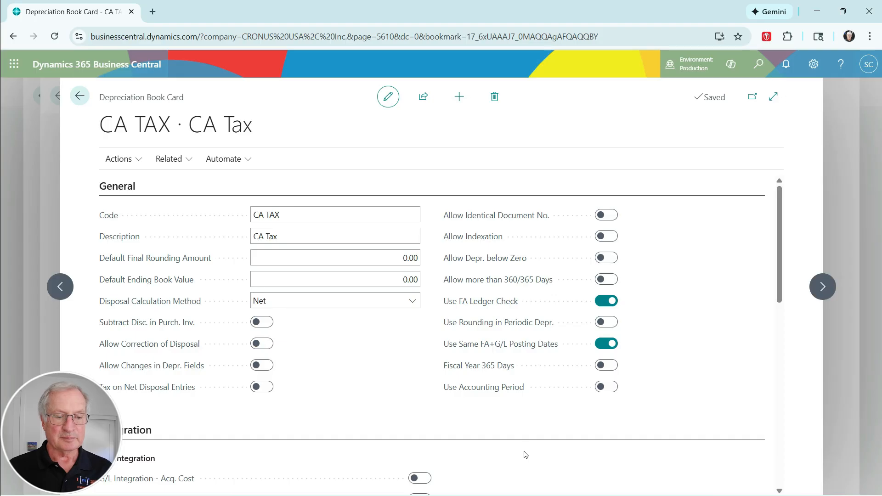
- Copy LAB EQUIP acquisition costs from the COMPANY book to US TAX, with starting date 1/1/2026 and document number US TAX 011526
{"action": "left_click", "coordinate": [135, 166]}
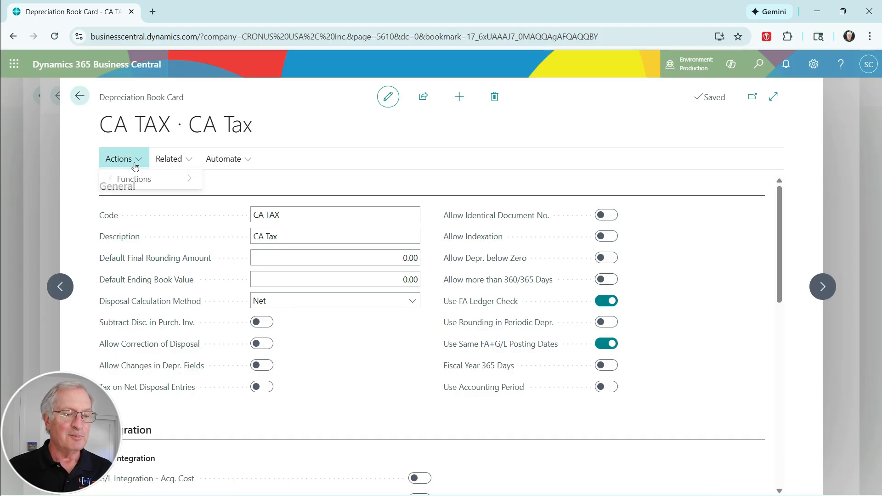
{"action": "left_click", "coordinate": [142, 181]}
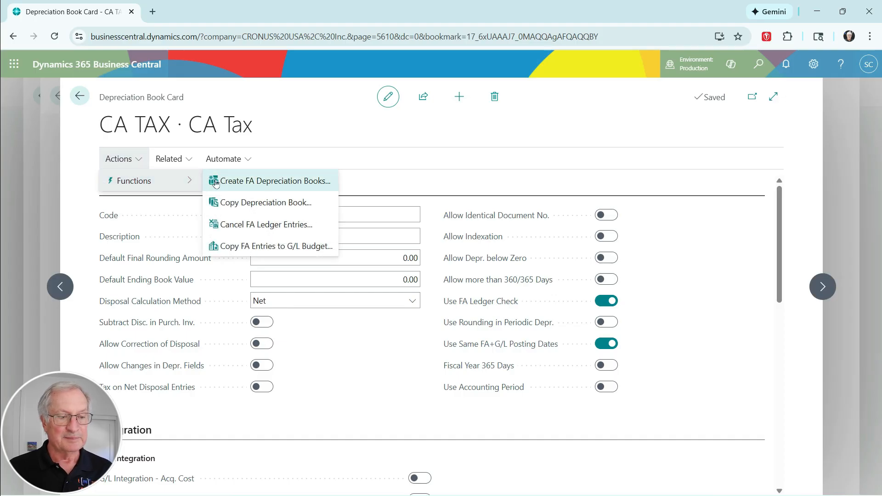
{"action": "left_click", "coordinate": [253, 202]}
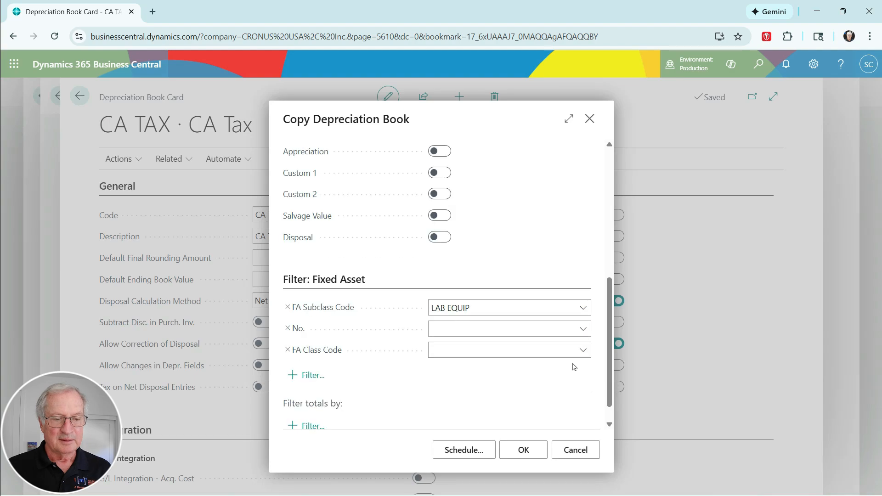
{"action": "scroll", "coordinate": [537, 317], "scroll_direction": "up", "scroll_amount": 5}
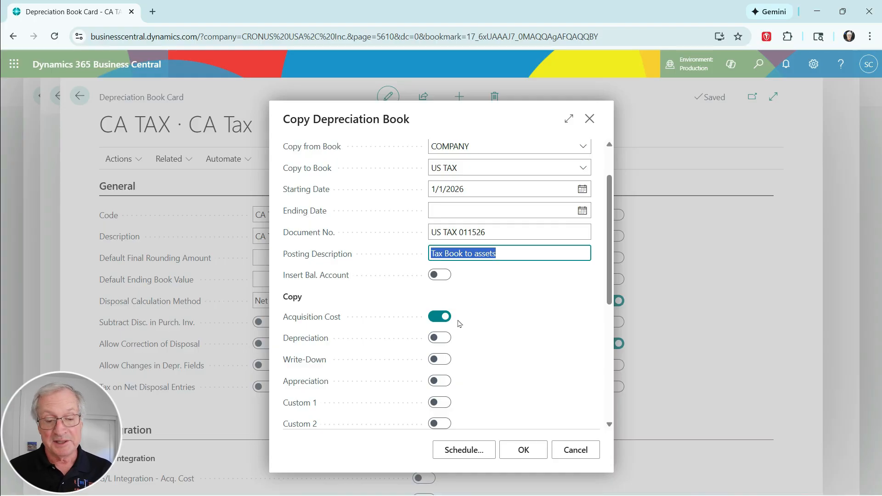
{"action": "left_click", "coordinate": [515, 451]}
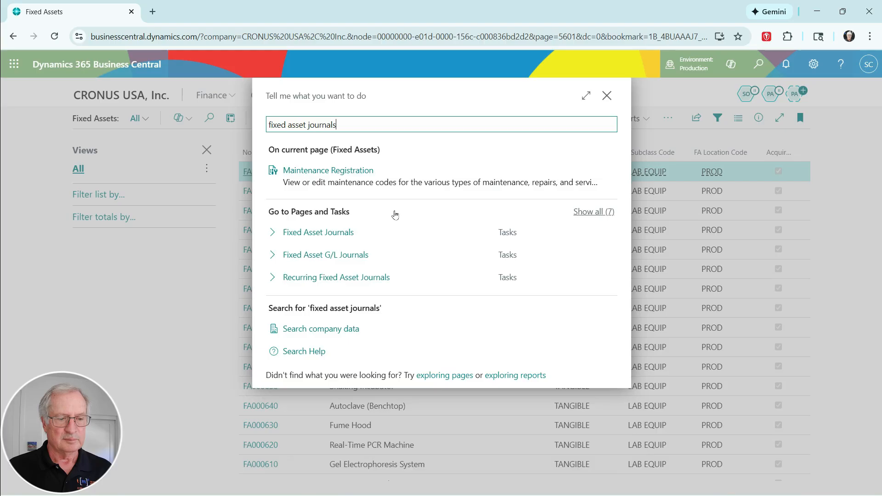
- Review and post the CA TAX and US TAX acquisition lines in the DEFAULT batch of the Fixed Asset Journals
{"action": "left_click", "coordinate": [348, 232]}
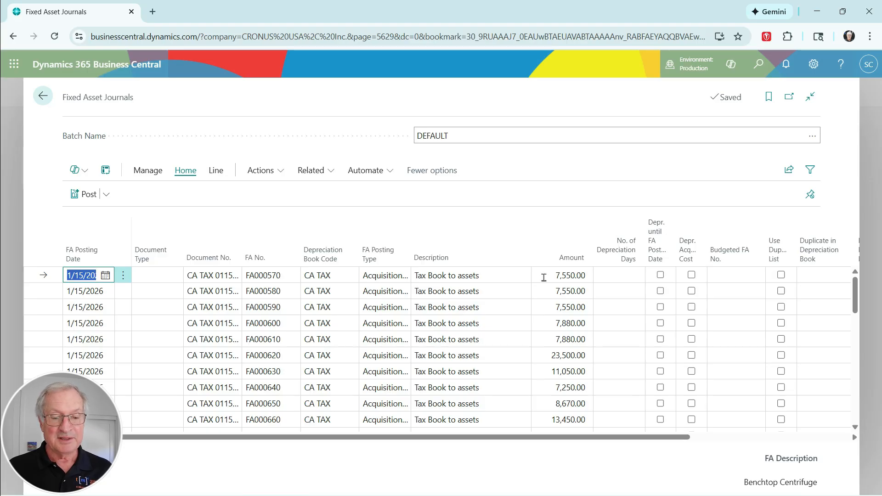
{"action": "scroll", "coordinate": [550, 317], "scroll_direction": "down", "scroll_amount": 10}
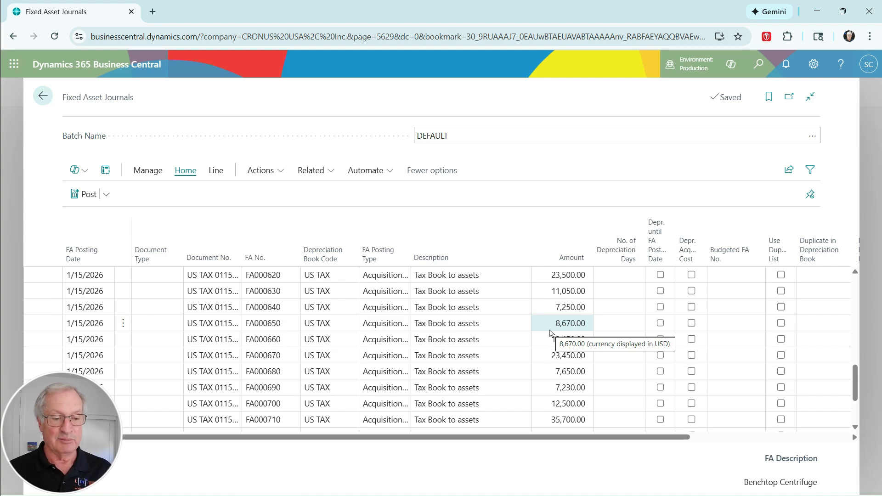
{"action": "scroll", "coordinate": [519, 334], "scroll_direction": "up", "scroll_amount": 10}
{"action": "scroll", "coordinate": [519, 333], "scroll_direction": "up", "scroll_amount": 3}
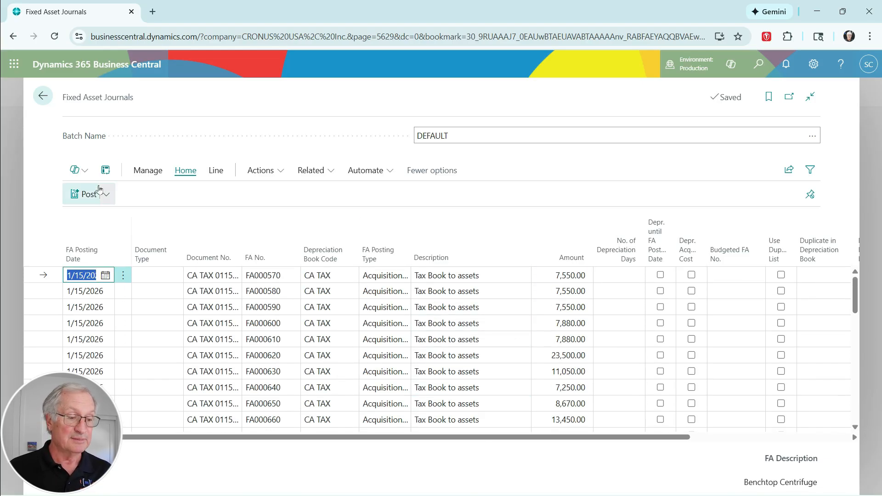
{"action": "left_click", "coordinate": [88, 195]}
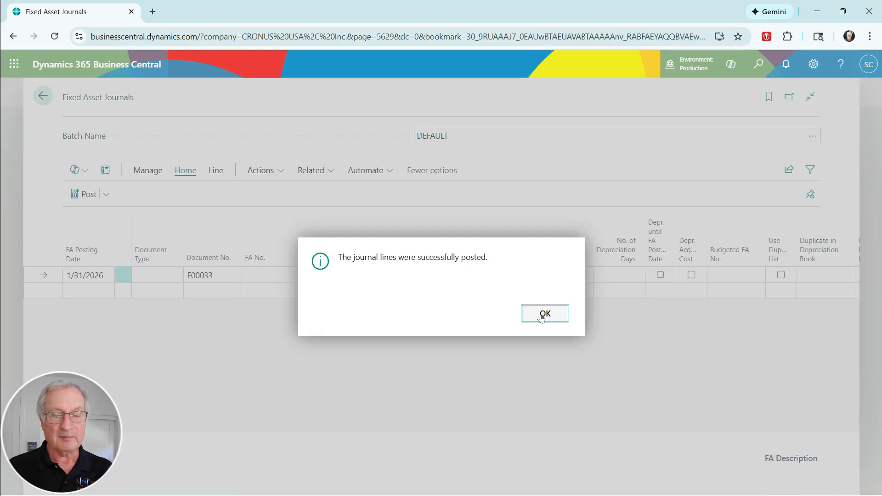
{"action": "left_click", "coordinate": [543, 314]}
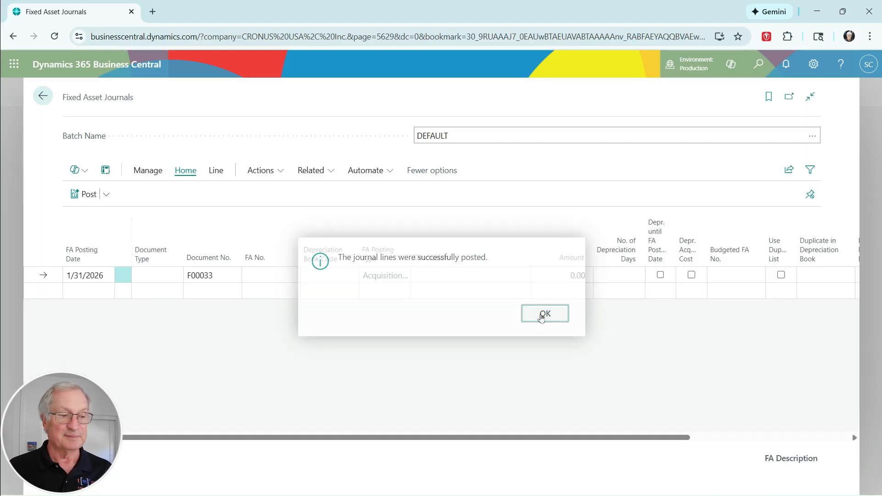
- Check the depreciation books of the Laminar Flow Hood and view the ledger entries behind its CA TAX book value
{"action": "left_click", "coordinate": [36, 98]}
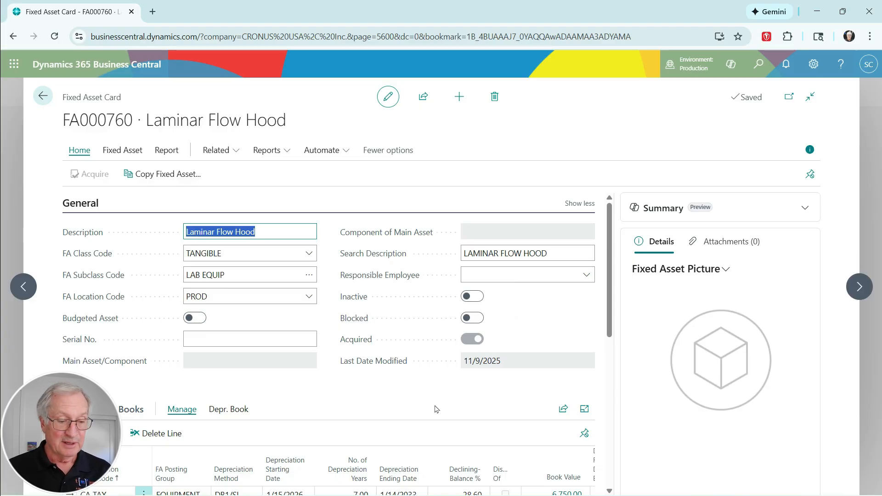
{"action": "scroll", "coordinate": [436, 410], "scroll_direction": "down", "scroll_amount": 3}
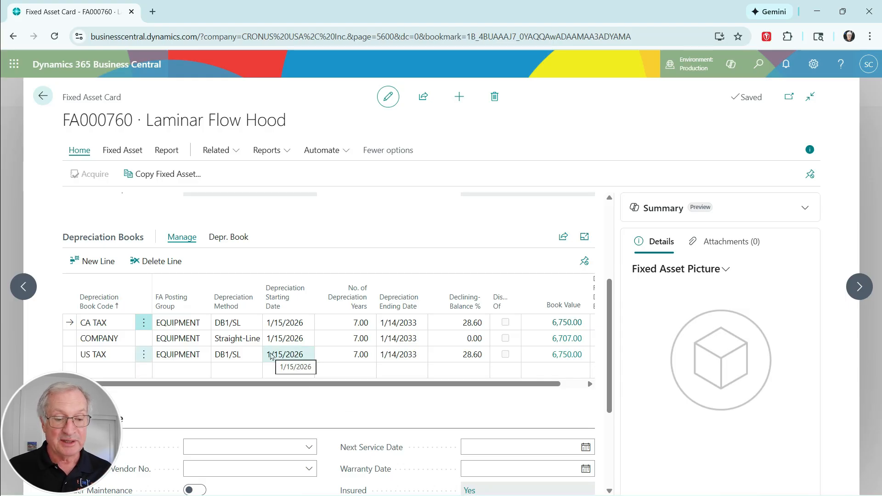
{"action": "left_click", "coordinate": [567, 323]}
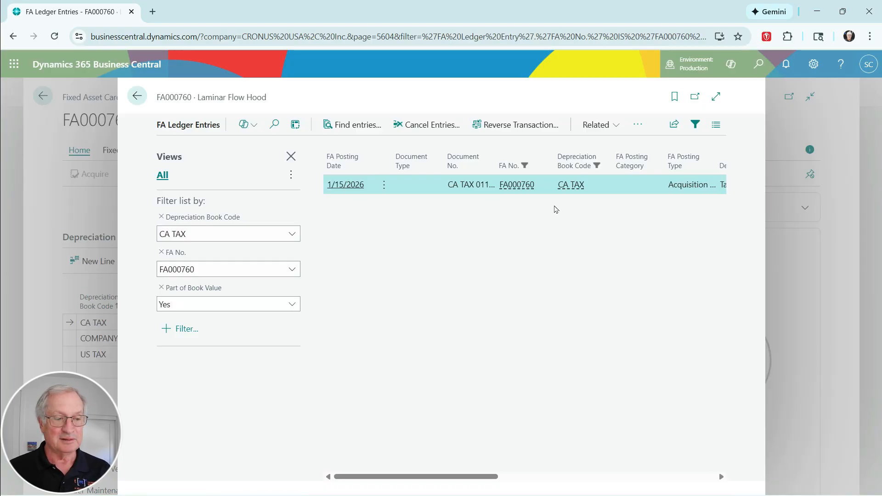
- Leave the Laminar Flow Hood ledger entries and check the depreciation book values on the Refrigerated Centrifuge and Vortex Mixer cards
{"action": "left_click", "coordinate": [139, 95]}
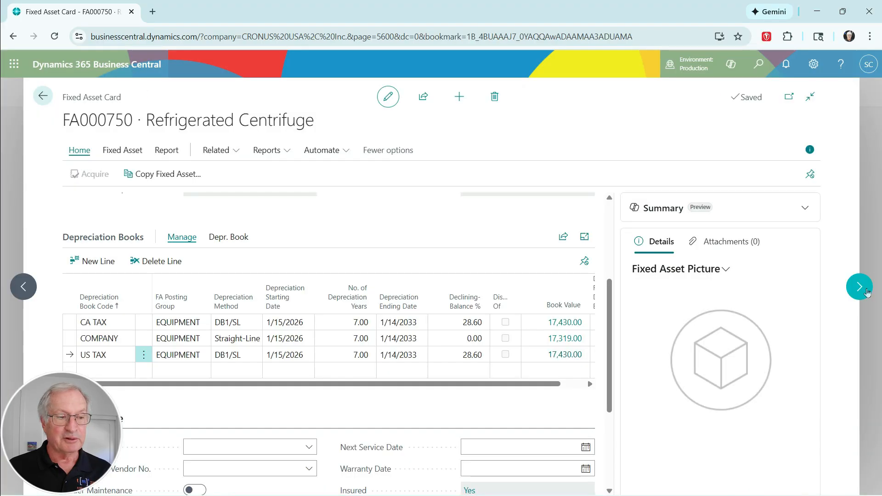
{"action": "left_click", "coordinate": [866, 292]}
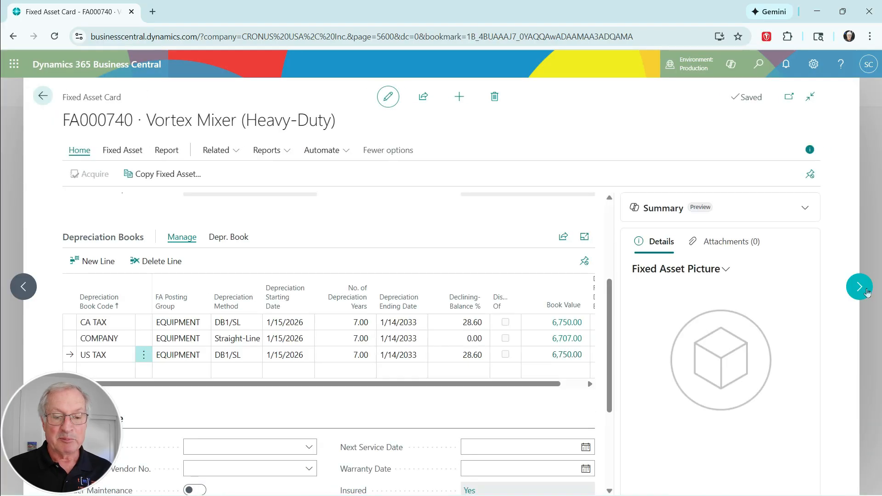
{"action": "left_click", "coordinate": [866, 292]}
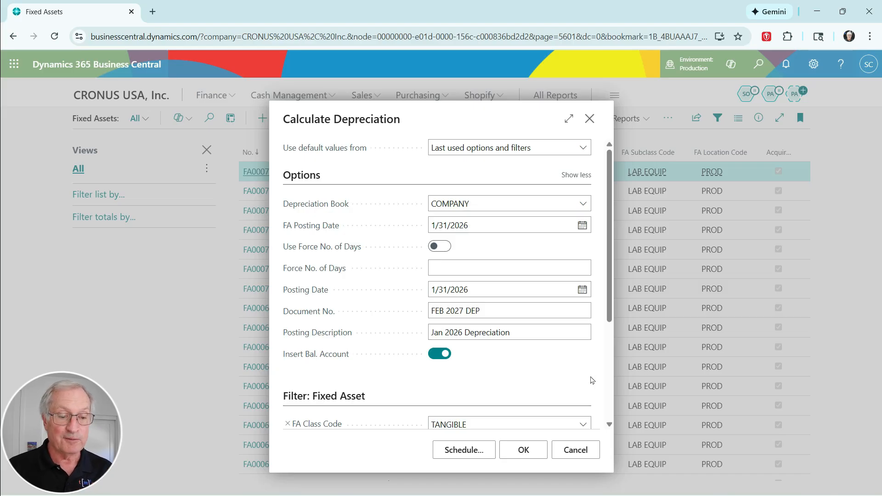
- Calculate COMPANY depreciation for LAB EQUIP assets at 2/28/2026 with document number FEB 2026 DEP, description February 2026 Depreciation, and open the resulting journal
{"action": "left_click", "coordinate": [478, 226]}
{"action": "type", "text": "022826"}
{"action": "key", "text": "Tab"}
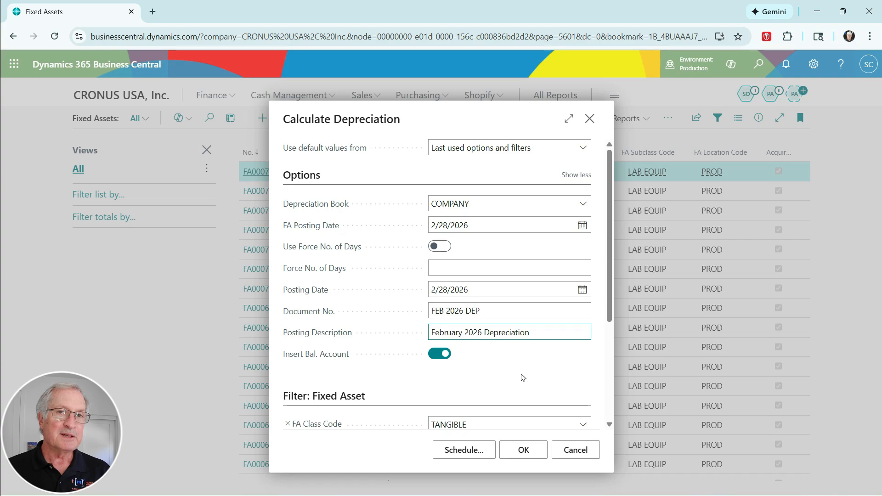
{"action": "scroll", "coordinate": [522, 378], "scroll_direction": "down", "scroll_amount": 2}
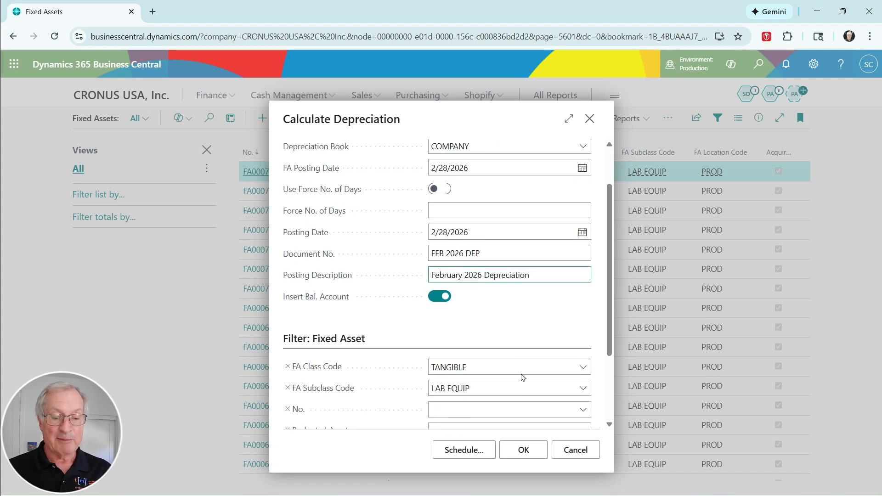
{"action": "scroll", "coordinate": [522, 377], "scroll_direction": "up", "scroll_amount": 2}
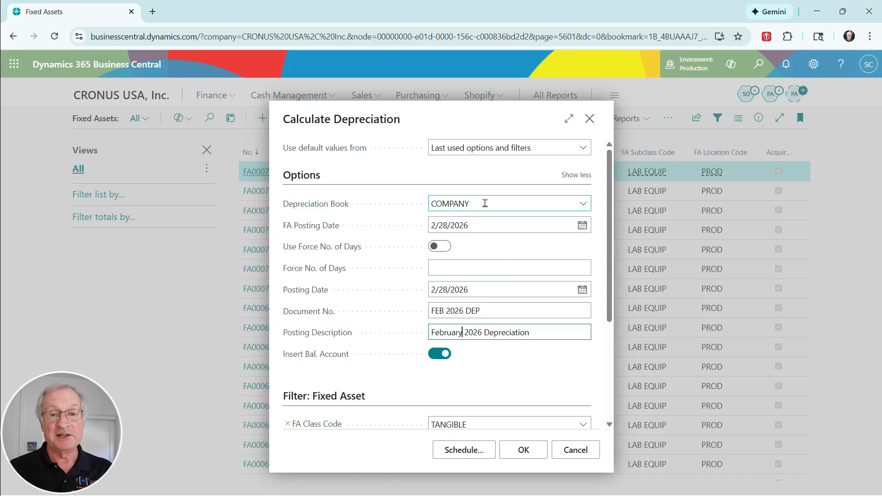
{"action": "left_click", "coordinate": [524, 450]}
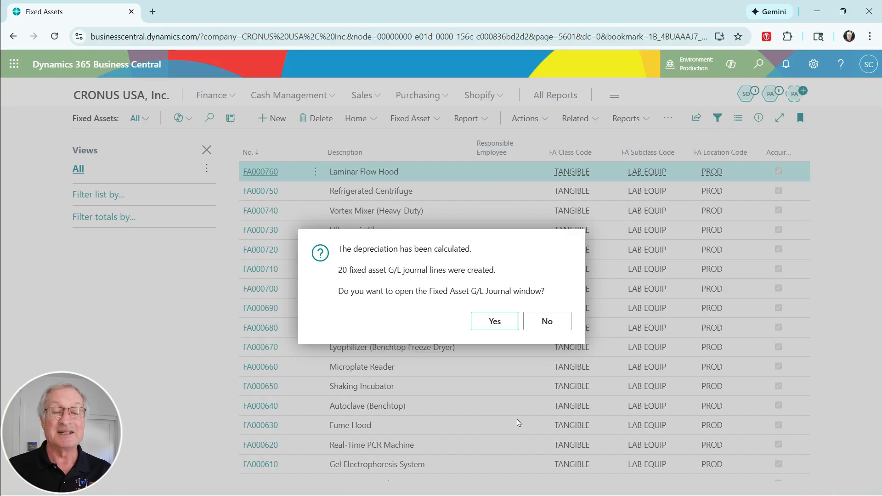
{"action": "left_click", "coordinate": [495, 321]}
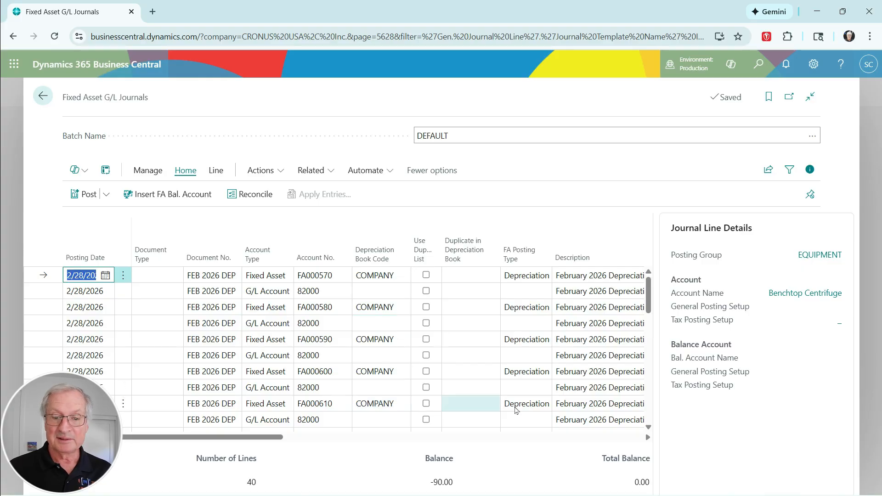
- Hide the line details, then review and post the COMPANY depreciation lines in the DEFAULT batch of the Fixed Asset G/L Journals
{"action": "left_click", "coordinate": [809, 170]}
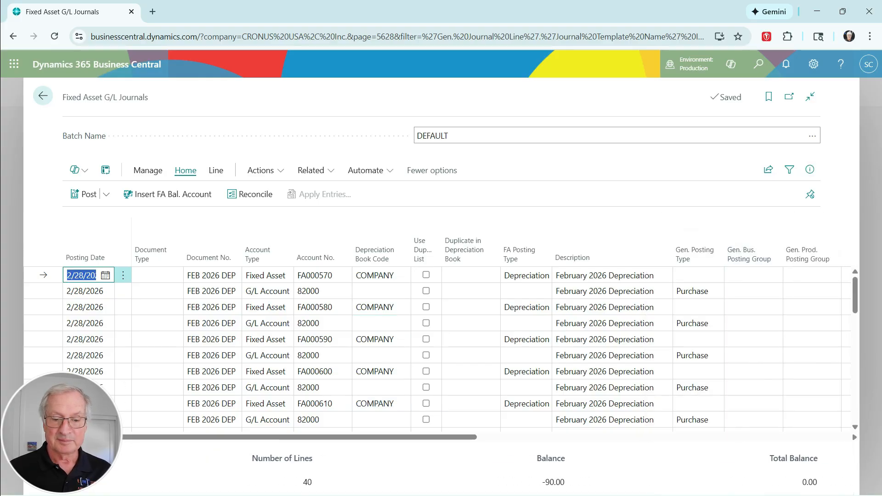
{"action": "left_click", "coordinate": [343, 275]}
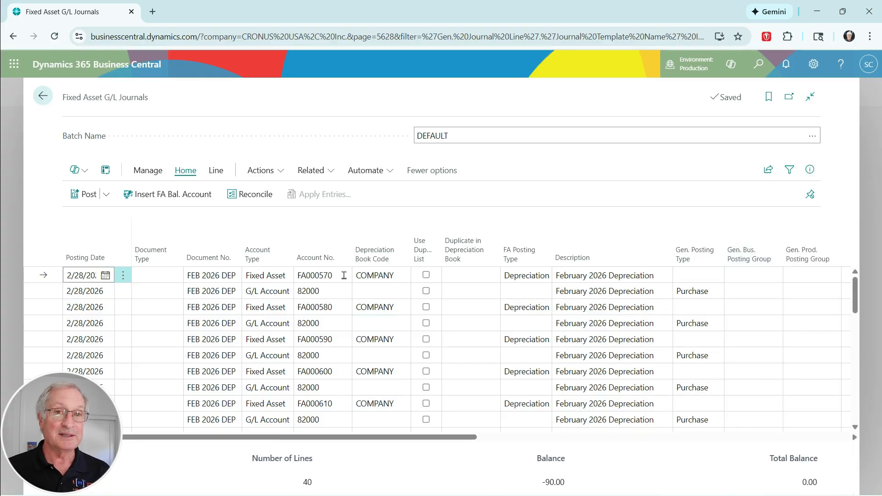
{"action": "left_click", "coordinate": [343, 275]}
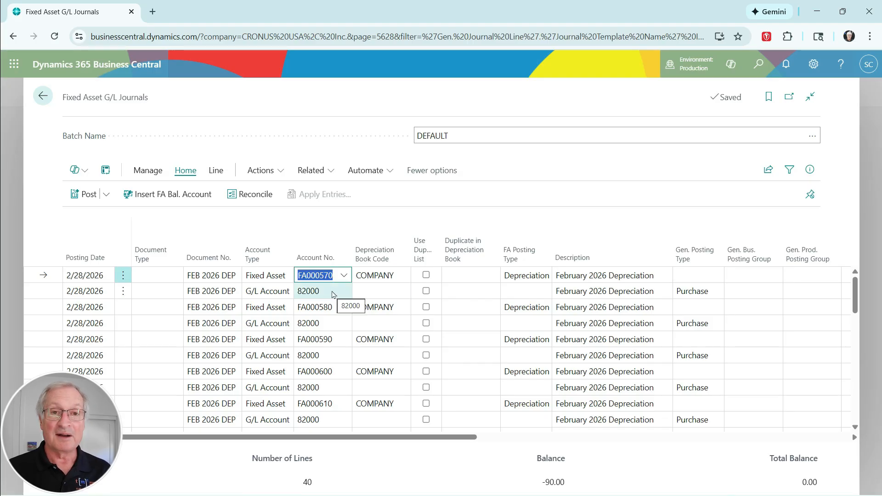
{"action": "left_click_drag", "start_coordinate": [361, 437], "coordinate": [572, 463]}
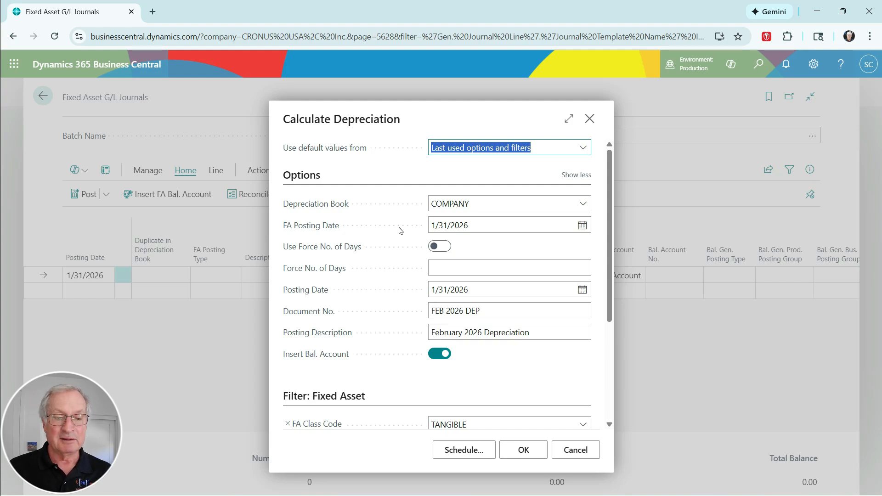
- Calculate CA TAX depreciation for LAB EQUIP assets at 2/28/2026 with document number FEB 2026 DEP, then review and post the fixed asset journal lines
{"action": "left_click", "coordinate": [581, 204]}
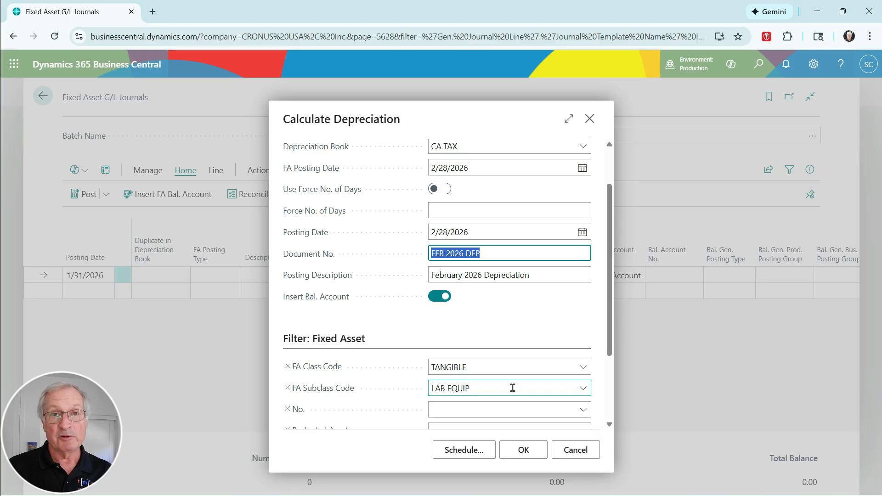
{"action": "left_click", "coordinate": [519, 452]}
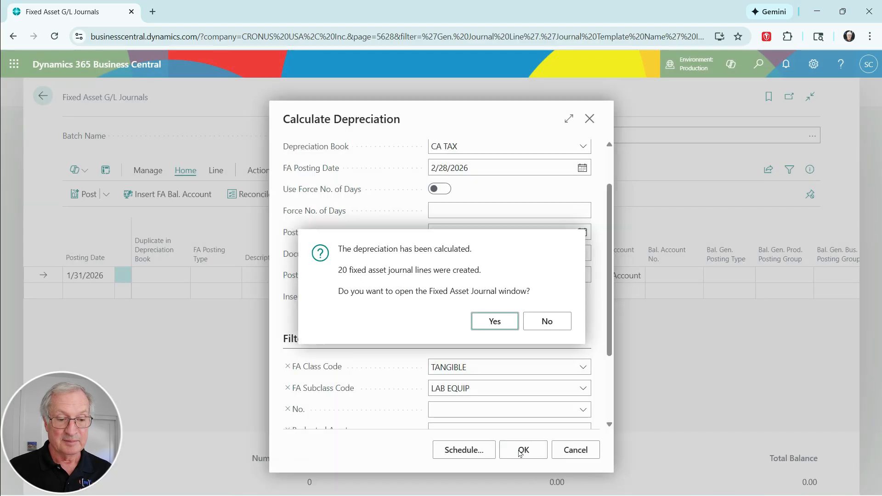
{"action": "left_click", "coordinate": [489, 322]}
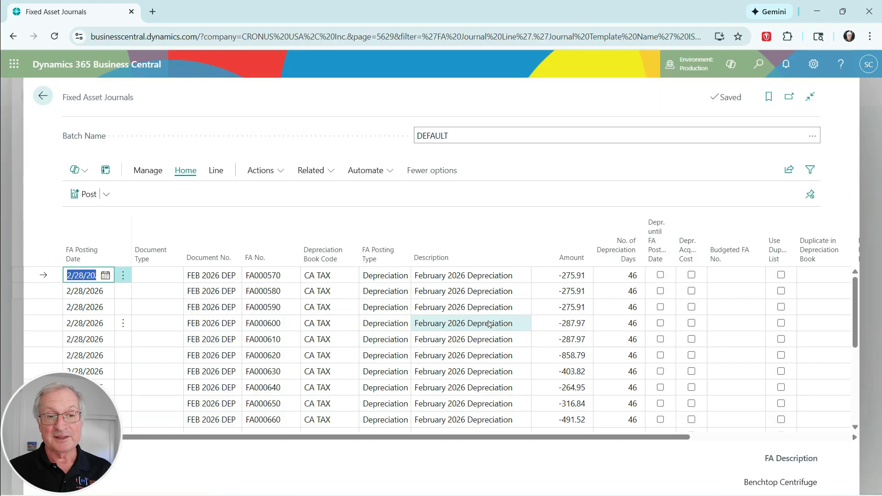
{"action": "scroll", "coordinate": [541, 340], "scroll_direction": "down", "scroll_amount": 4}
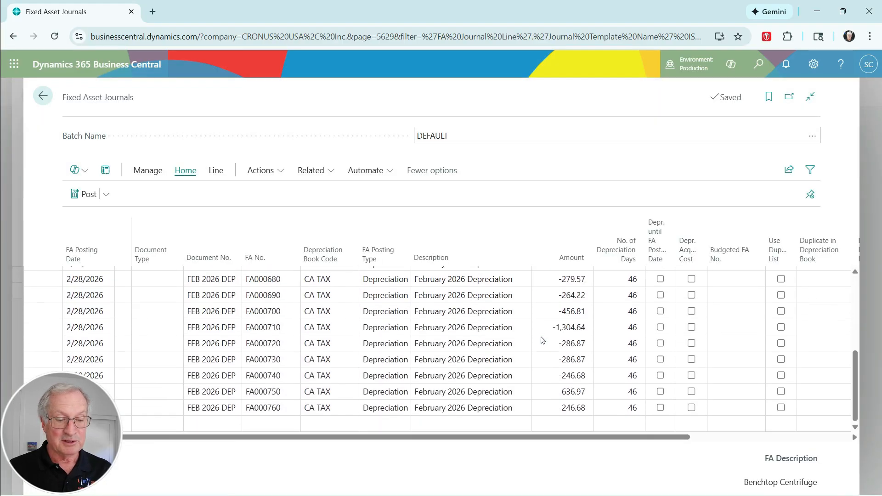
{"action": "scroll", "coordinate": [541, 340], "scroll_direction": "up", "scroll_amount": 4}
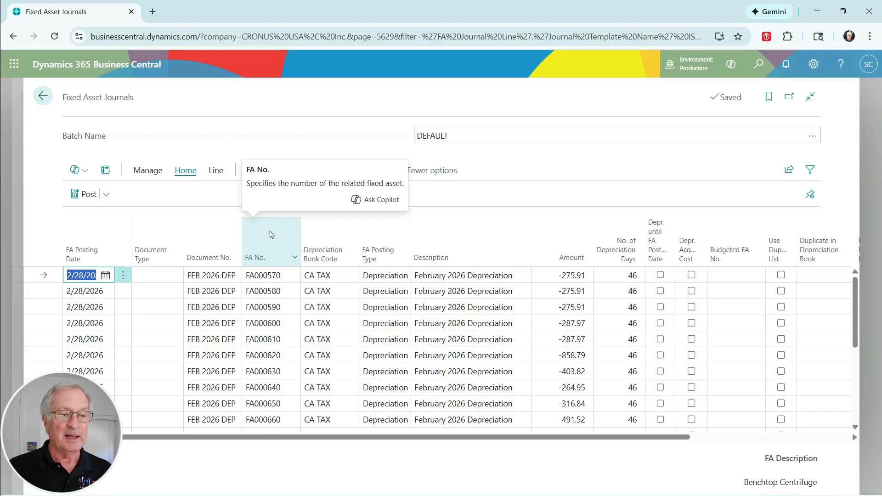
{"action": "left_click", "coordinate": [84, 192]}
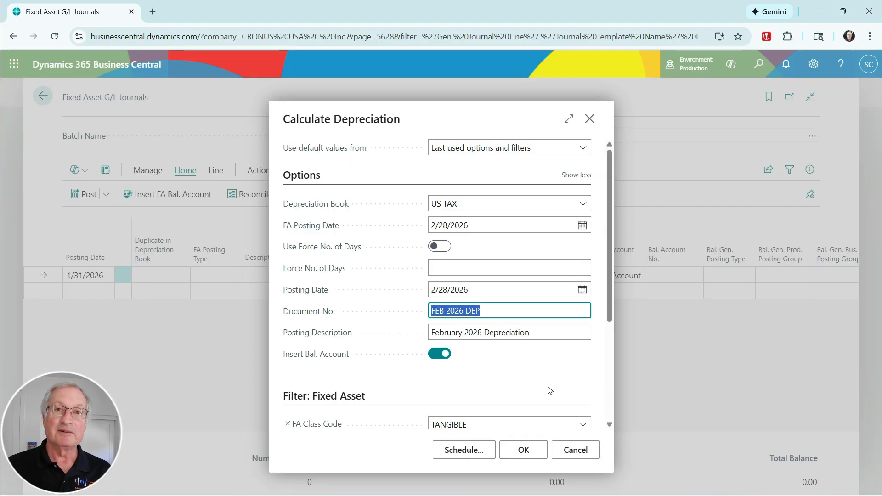
- Calculate US TAX depreciation for LAB EQUIP assets at 2/28/2026 with document number FEB 2026 DEP and post the fixed asset journal lines
{"action": "left_click", "coordinate": [530, 451]}
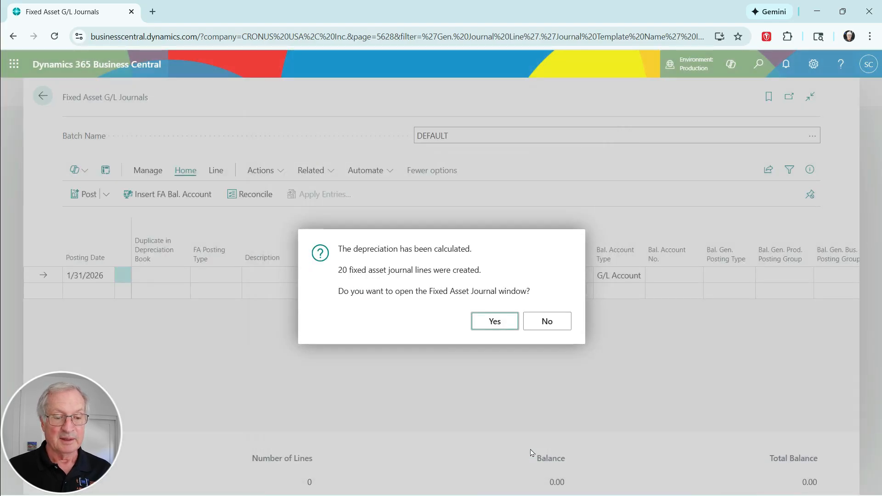
{"action": "left_click", "coordinate": [502, 324]}
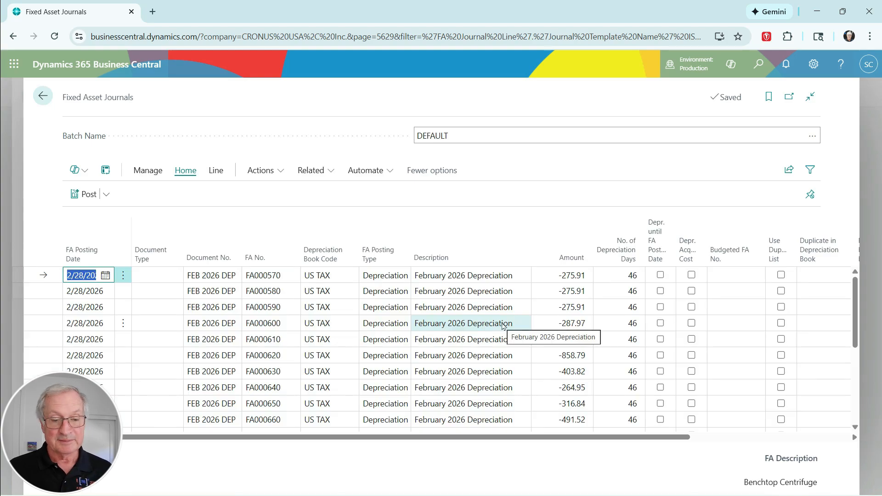
{"action": "left_click", "coordinate": [89, 194]}
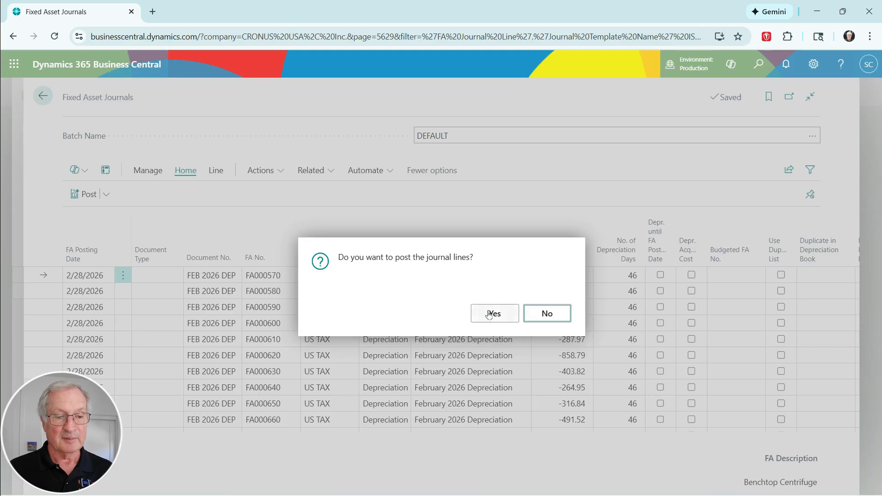
{"action": "left_click", "coordinate": [489, 315]}
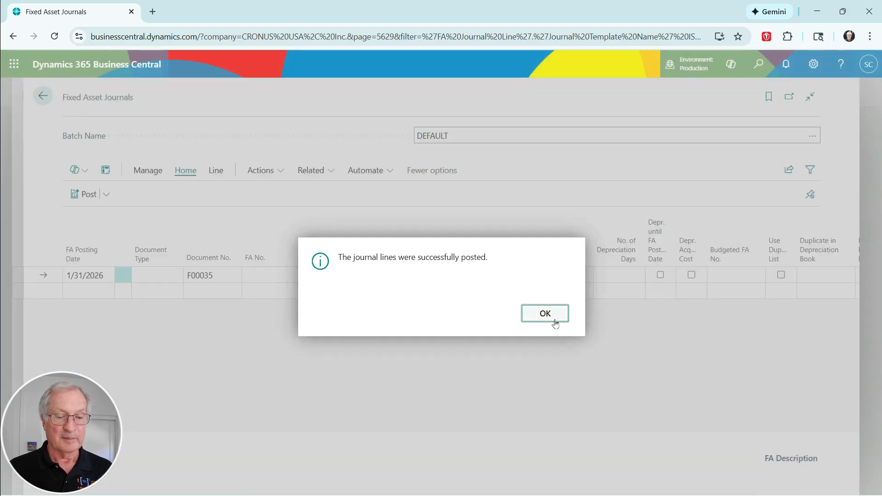
{"action": "left_click", "coordinate": [554, 320]}
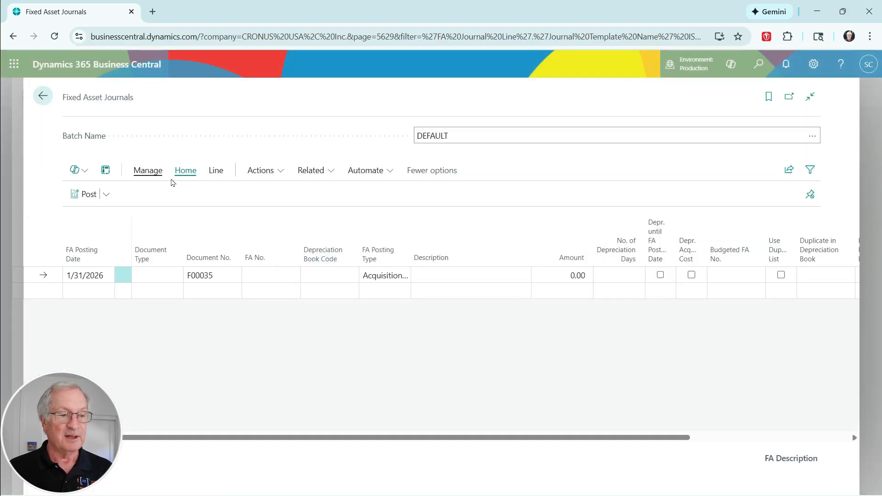
- Close the journals and check the Laminar Flow Hood's depreciation books, opening the ledger entries behind its CA TAX book value
{"action": "left_click", "coordinate": [43, 95]}
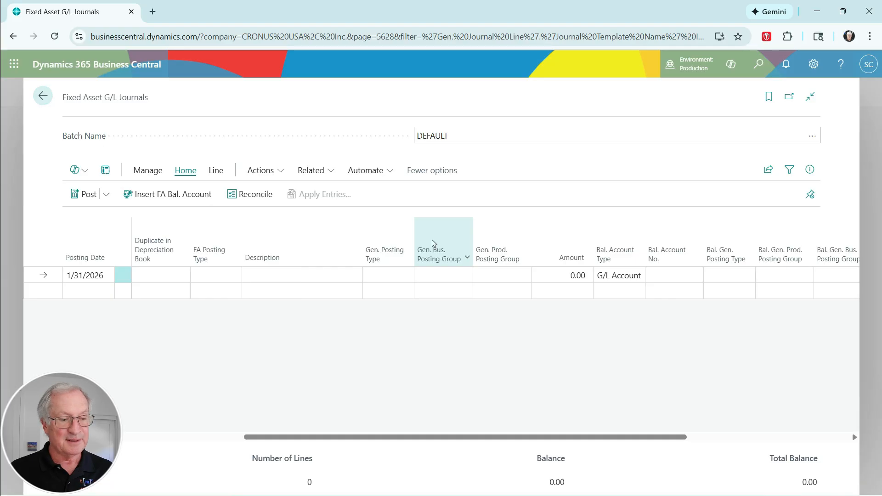
{"action": "left_click", "coordinate": [42, 96]}
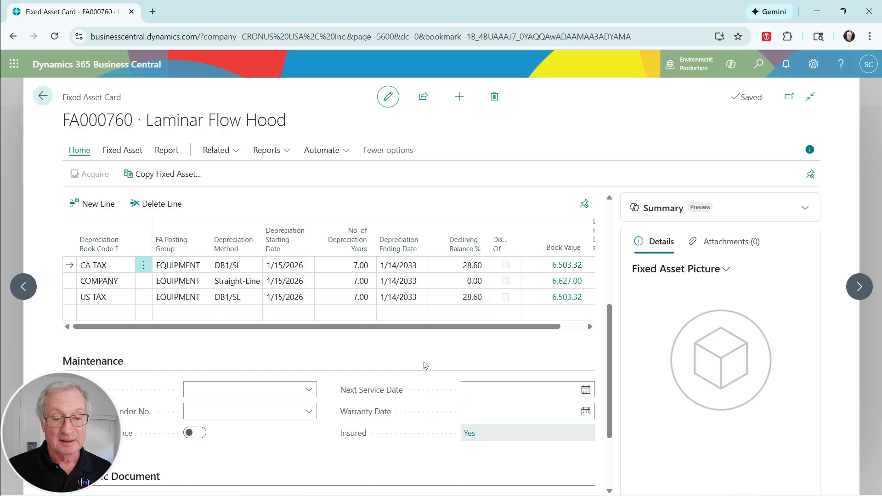
{"action": "left_click", "coordinate": [568, 266]}
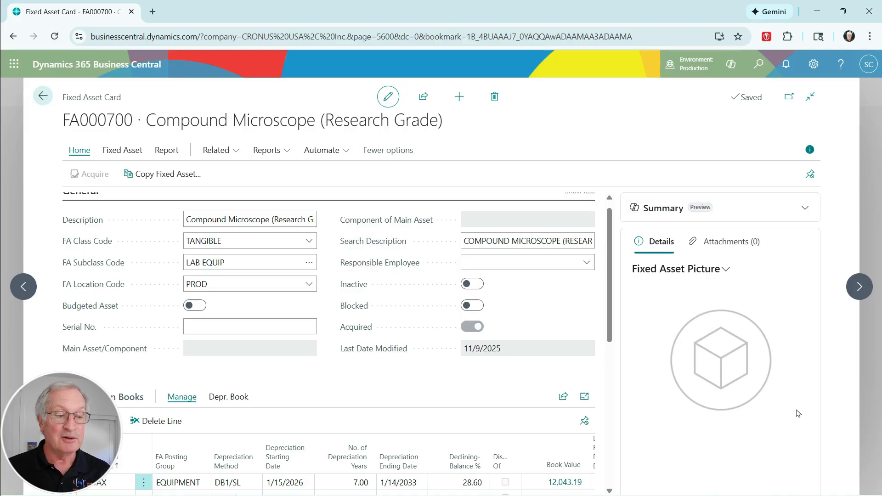
- Make one copy of the Compound Microscope asset FA000700 using the FA number series and review the new asset's card
{"action": "left_click", "coordinate": [161, 177]}
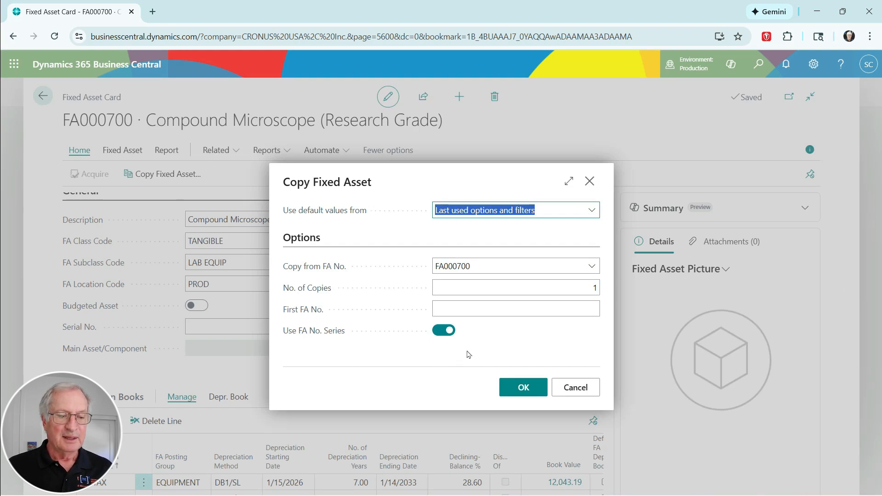
{"action": "left_click", "coordinate": [528, 386]}
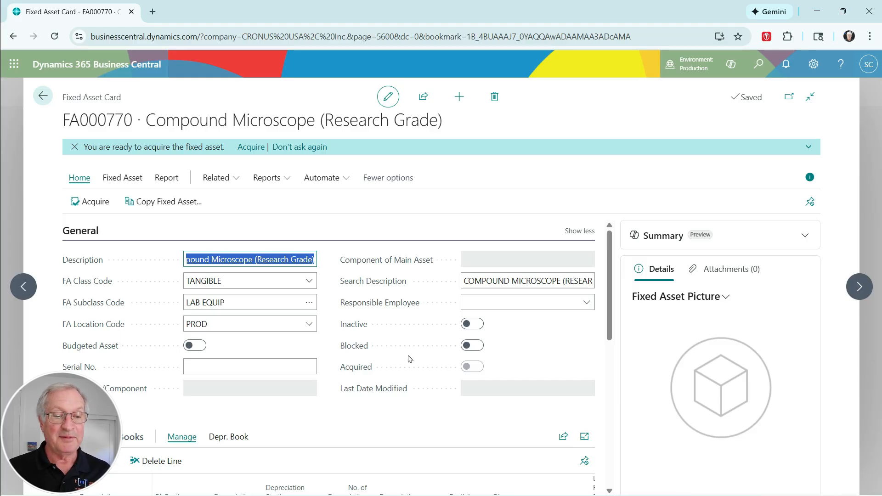
{"action": "scroll", "coordinate": [410, 359], "scroll_direction": "down", "scroll_amount": 4}
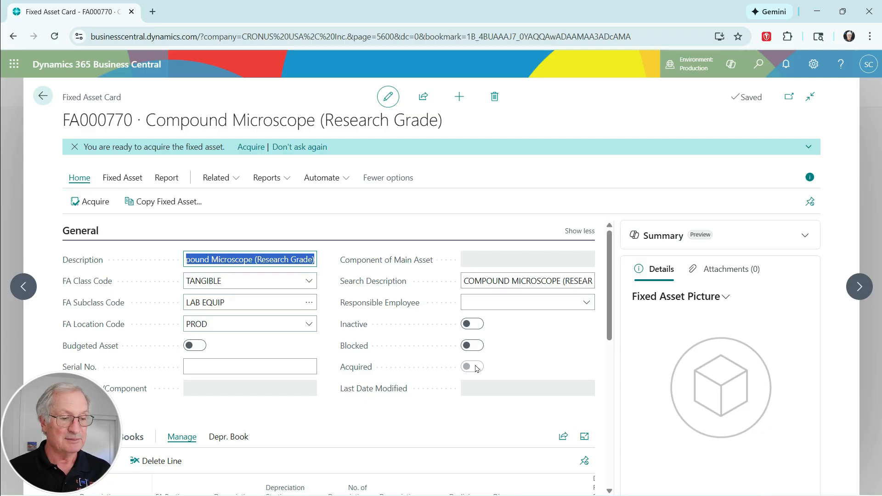
- Acquire FA000770 for 12,670.00 dated 2/28/2027 against G/L account 16700, opening the FA G/L journal on finish
{"action": "left_click", "coordinate": [95, 204]}
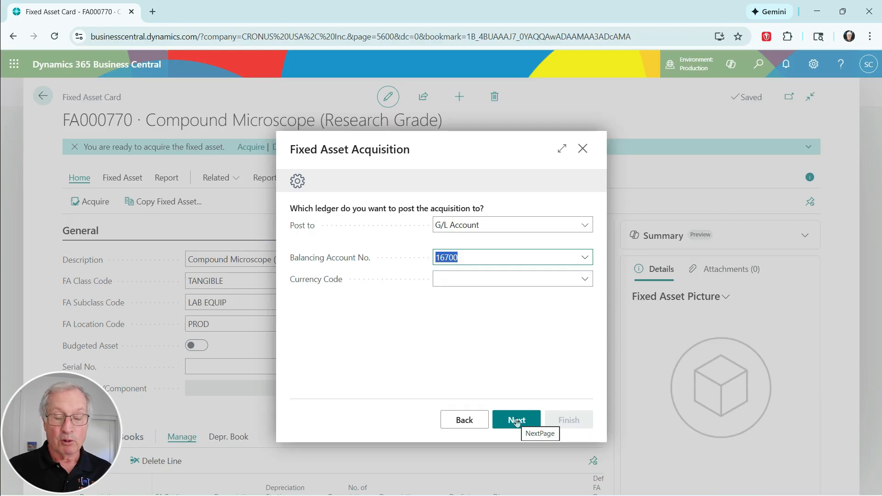
{"action": "left_click", "coordinate": [517, 420]}
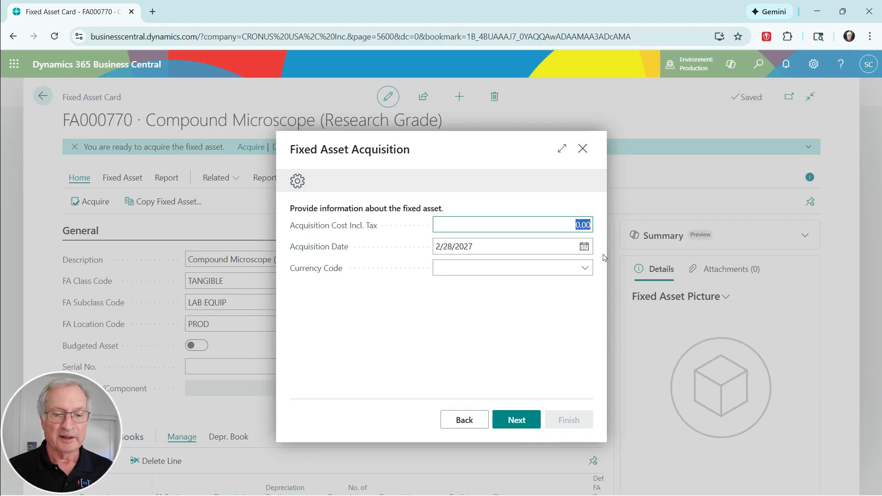
{"action": "left_click", "coordinate": [516, 420]}
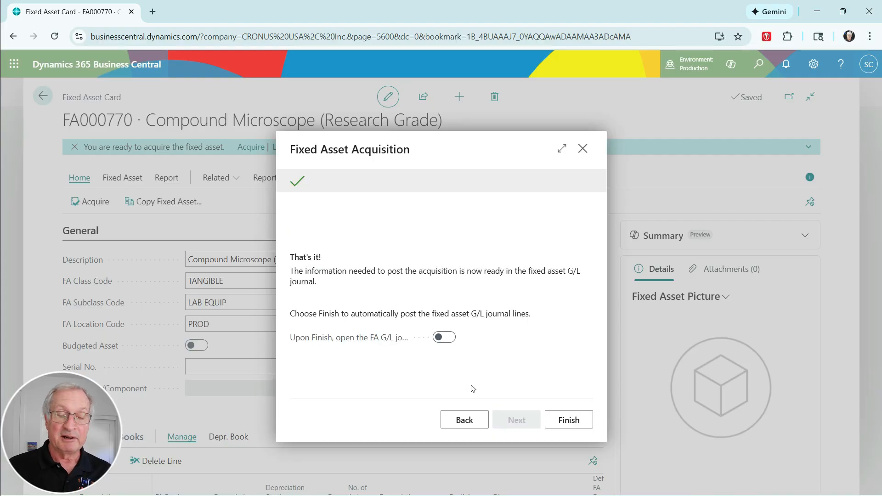
{"action": "left_click", "coordinate": [448, 338]}
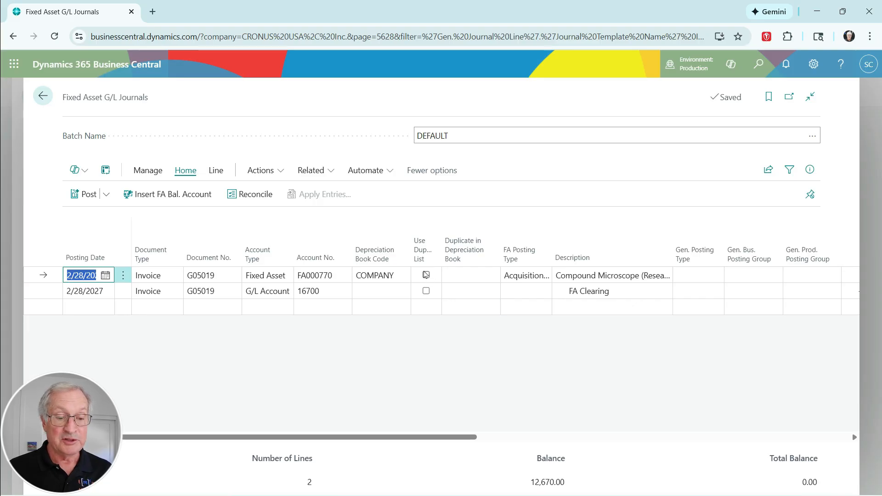
- Enable Use Duplication List on the FA000770 acquisition line and add the Insurance No. column before Description in the journal
{"action": "left_click", "coordinate": [426, 275]}
{"action": "left_click", "coordinate": [426, 276]}
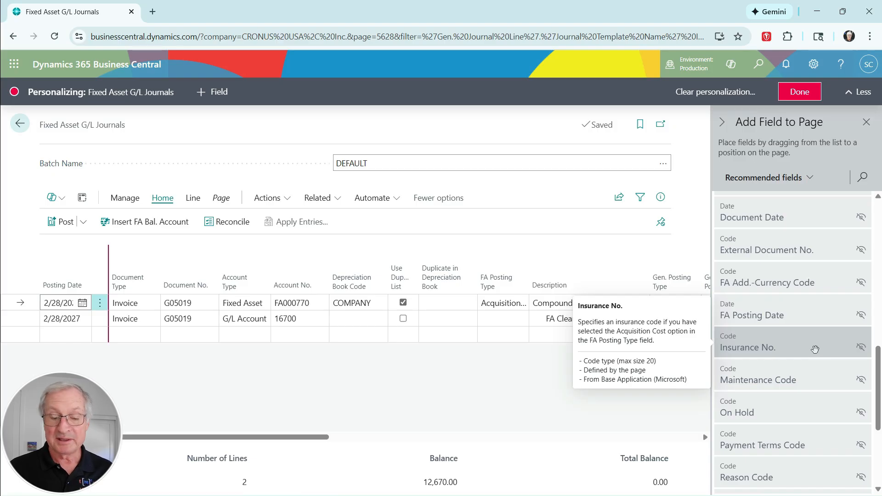
{"action": "left_click_drag", "start_coordinate": [814, 349], "coordinate": [547, 283]}
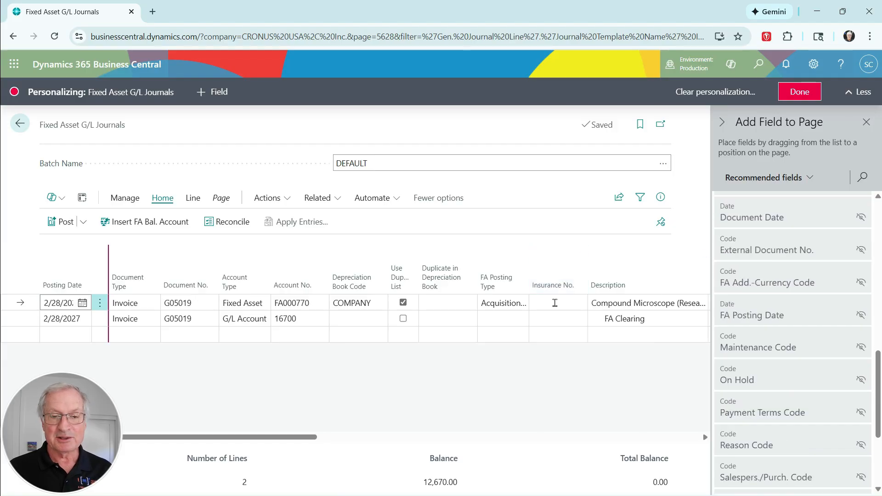
- Finish personalizing the journal page and assign the Property Casualty insurance INS000040 to the FA000770 acquisition line
{"action": "left_click", "coordinate": [805, 92]}
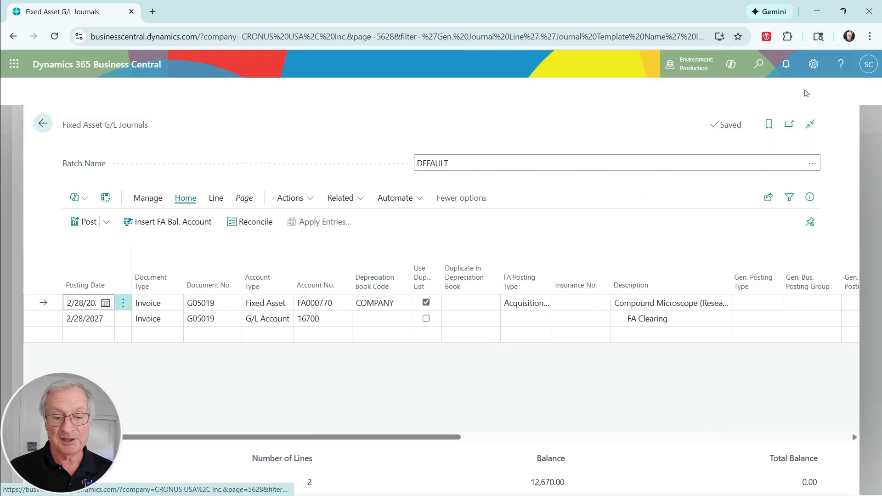
{"action": "left_click", "coordinate": [580, 275]}
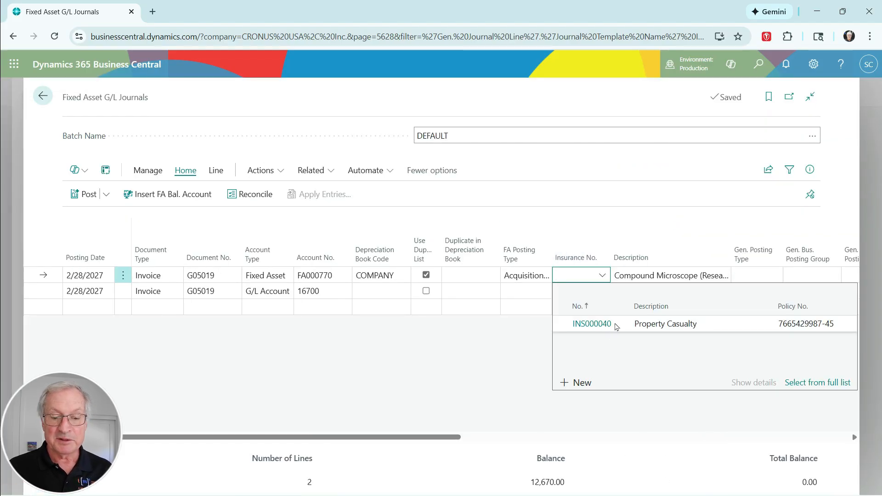
{"action": "left_click", "coordinate": [618, 327]}
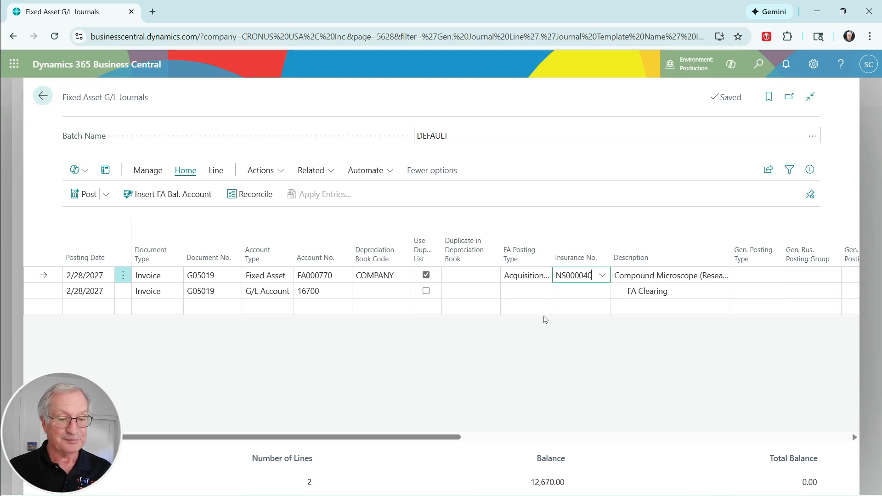
- Post the duplicated CA TAX and US TAX acquisition lines for FA000770 in the DEFAULT batch of the fixed asset journal
{"action": "mouse_move", "coordinate": [418, 251]}
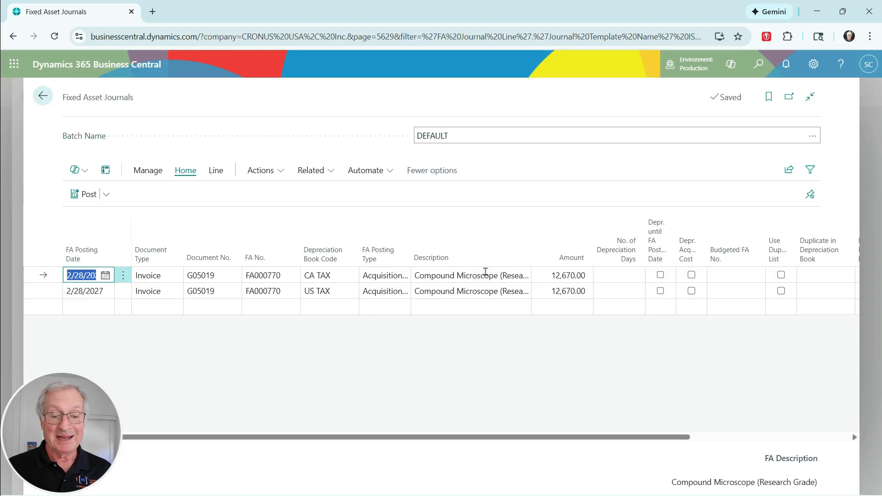
{"action": "left_click", "coordinate": [87, 196]}
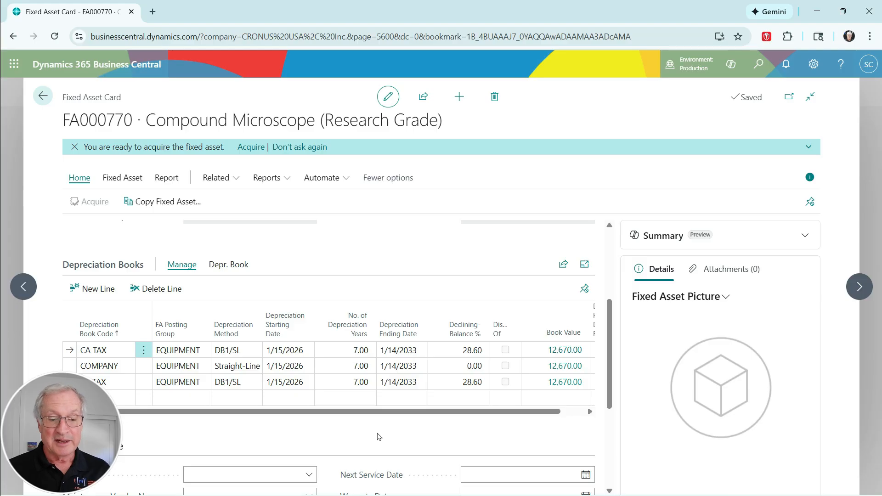
- Review the ledger entries behind FA000770's COMPANY book value, followed by those behind its CA TAX book value
{"action": "left_click", "coordinate": [560, 367]}
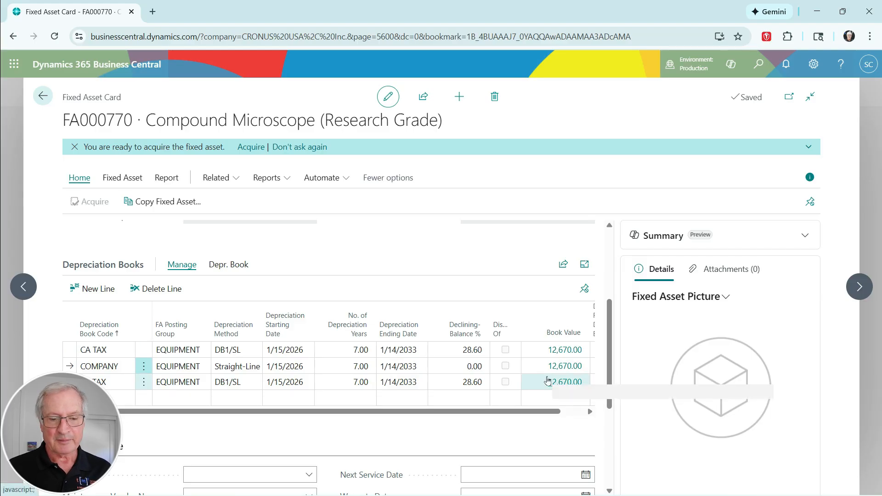
{"action": "left_click", "coordinate": [568, 369]}
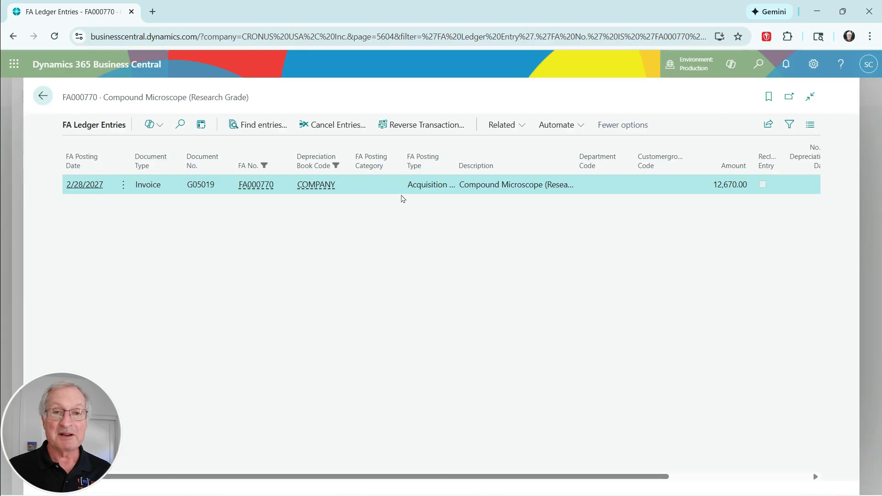
{"action": "left_click", "coordinate": [43, 96]}
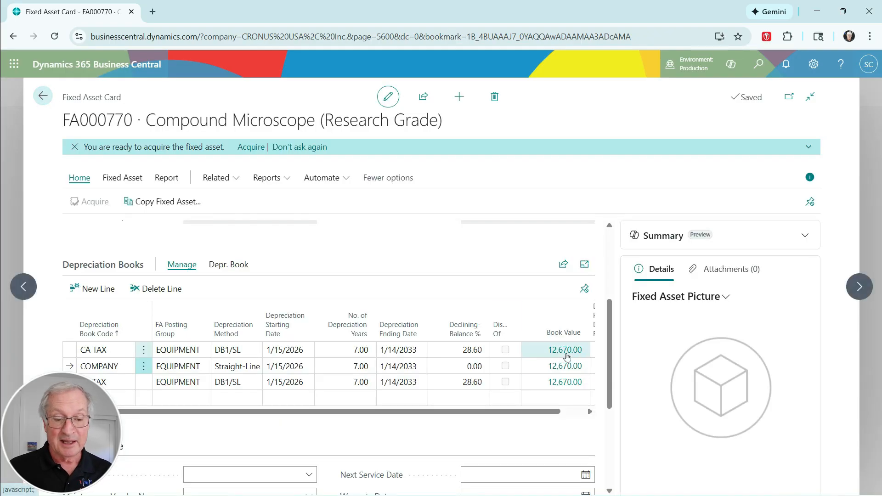
{"action": "left_click", "coordinate": [566, 353]}
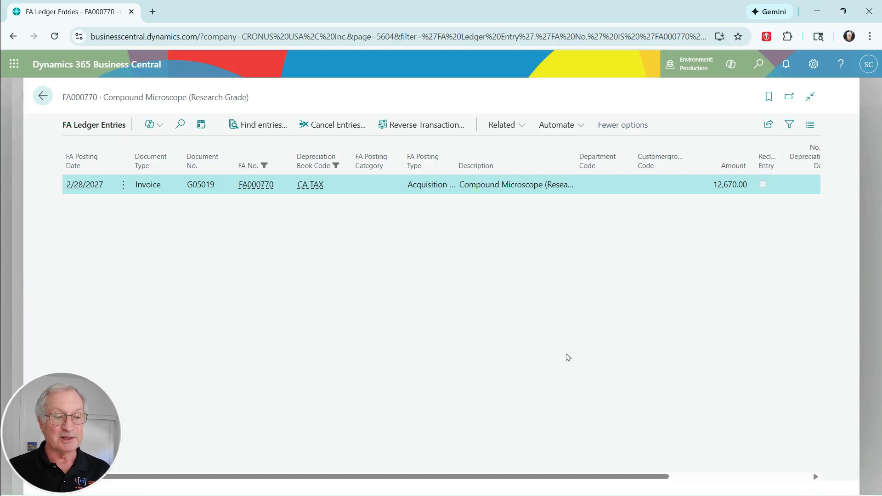